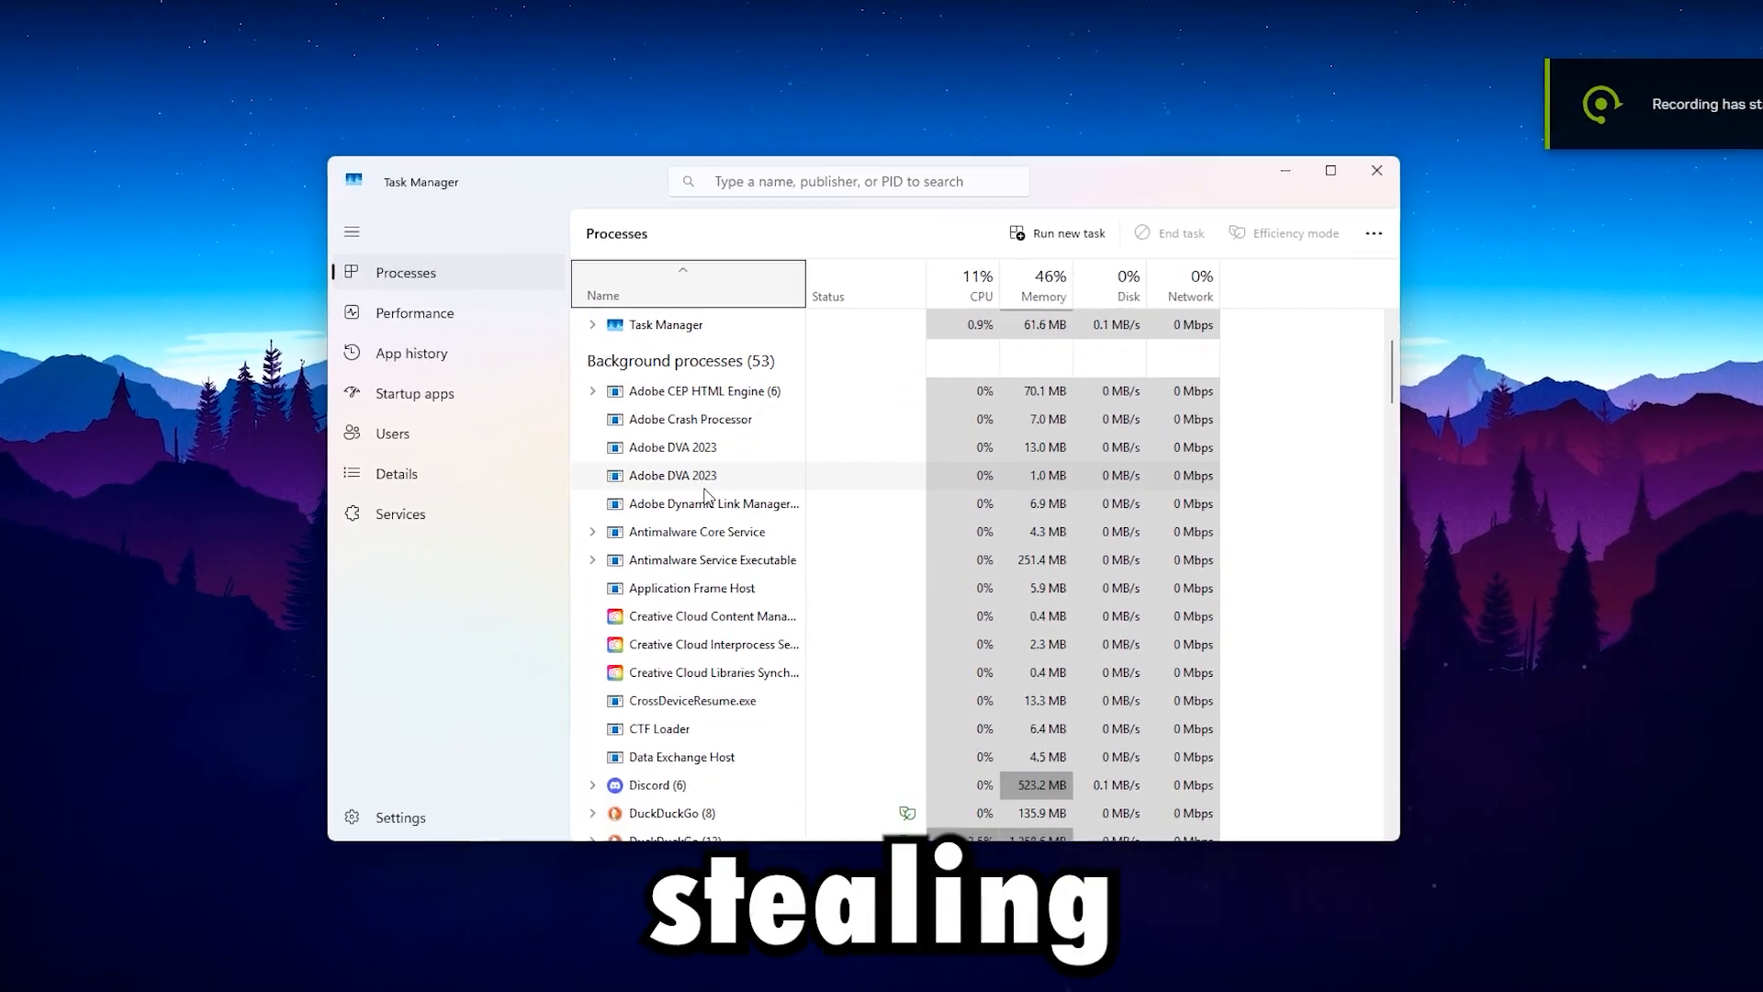
scroll(706, 494, "down", 3)
Step: Expand the Discord (6) group in the Processes list to show its six subprocesses
left_click(592, 785)
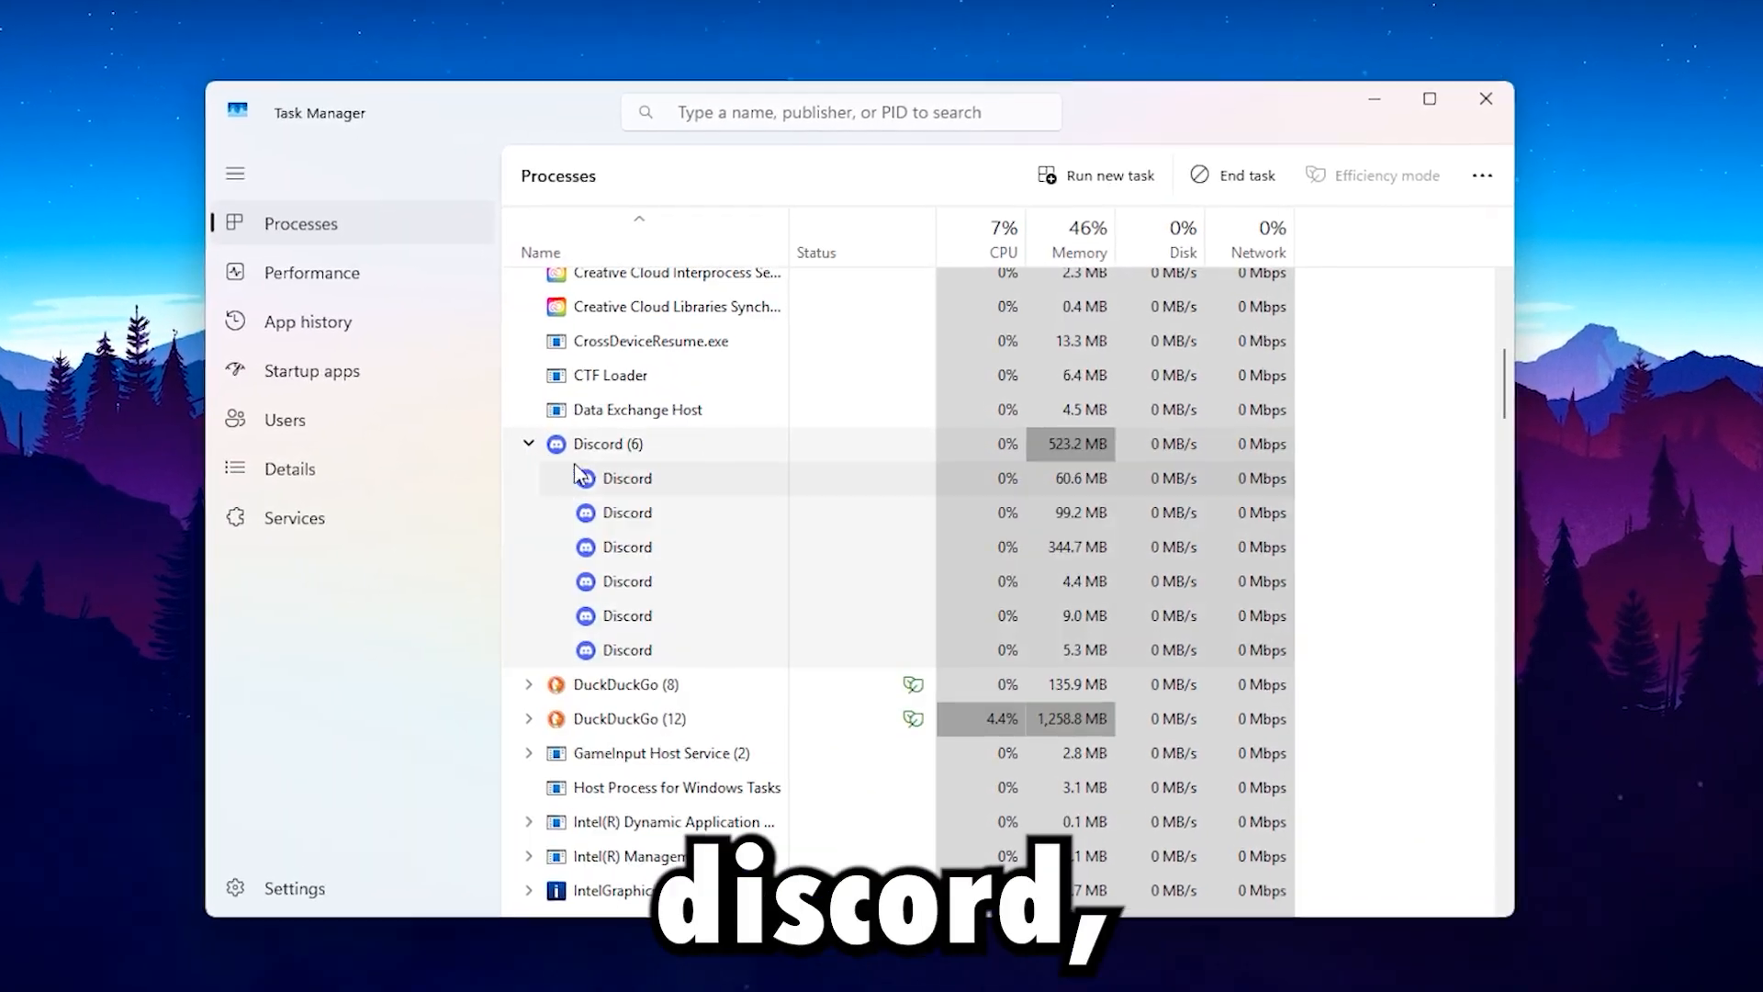
scroll(677, 625, "down", 5)
scroll(712, 512, "down", 5)
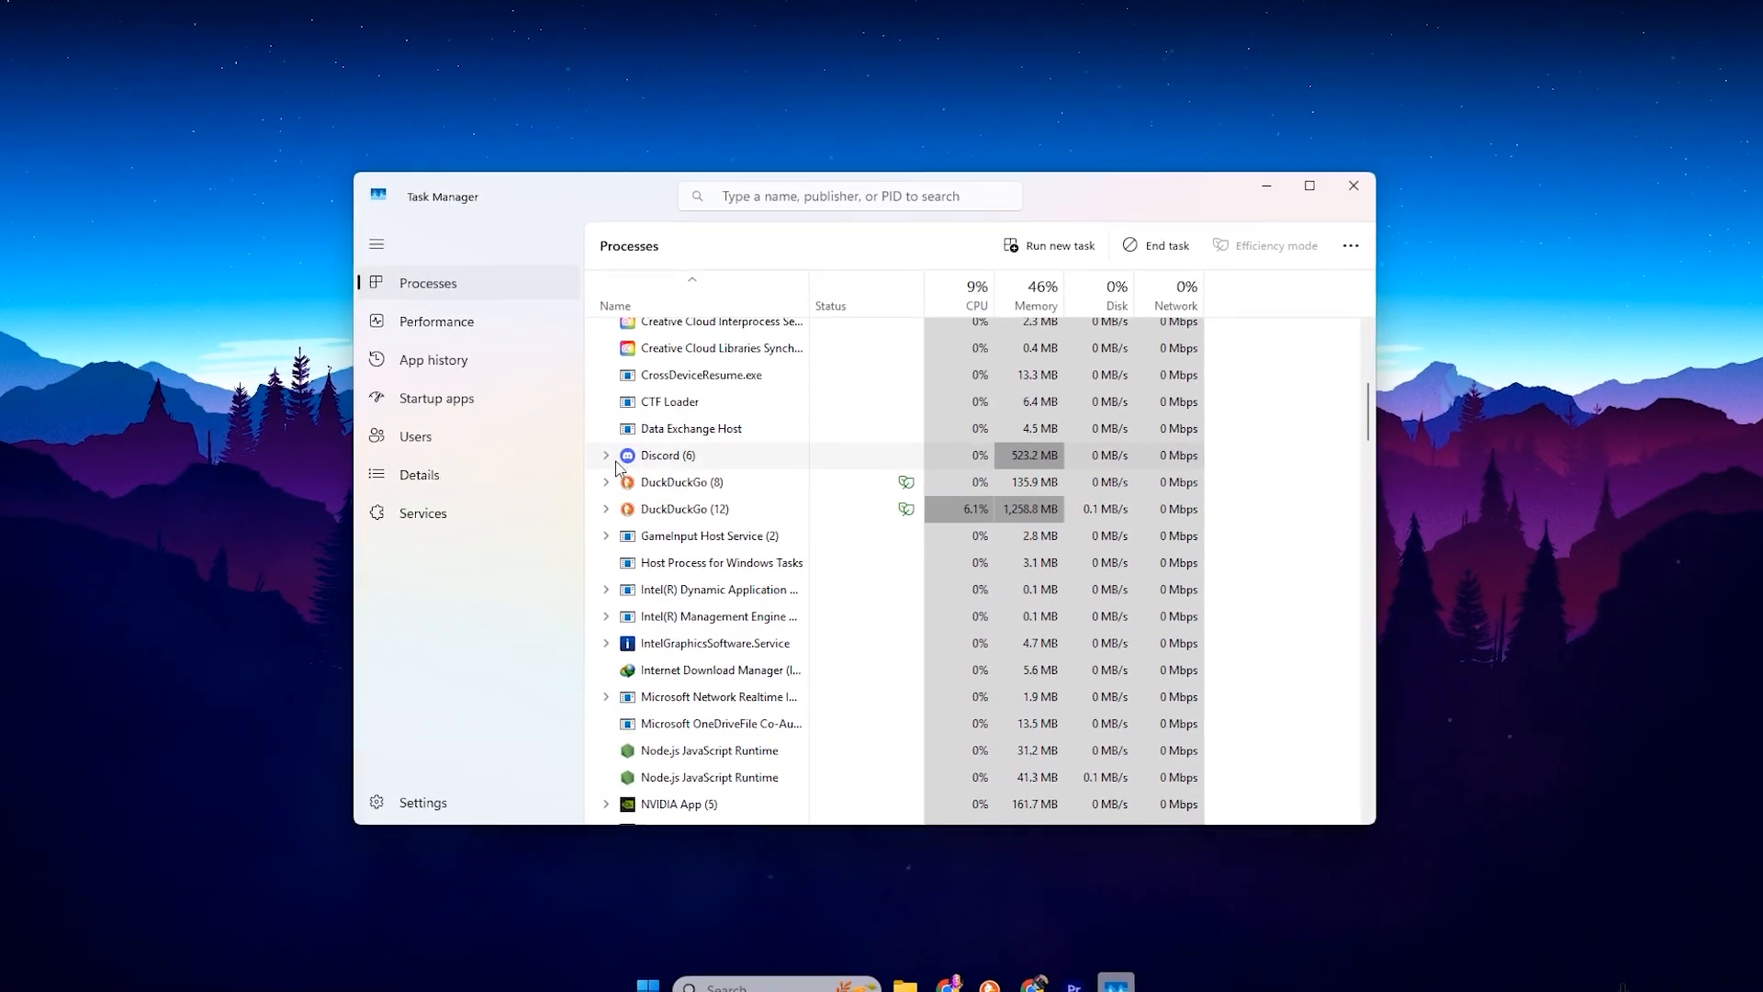
left_click(570, 449)
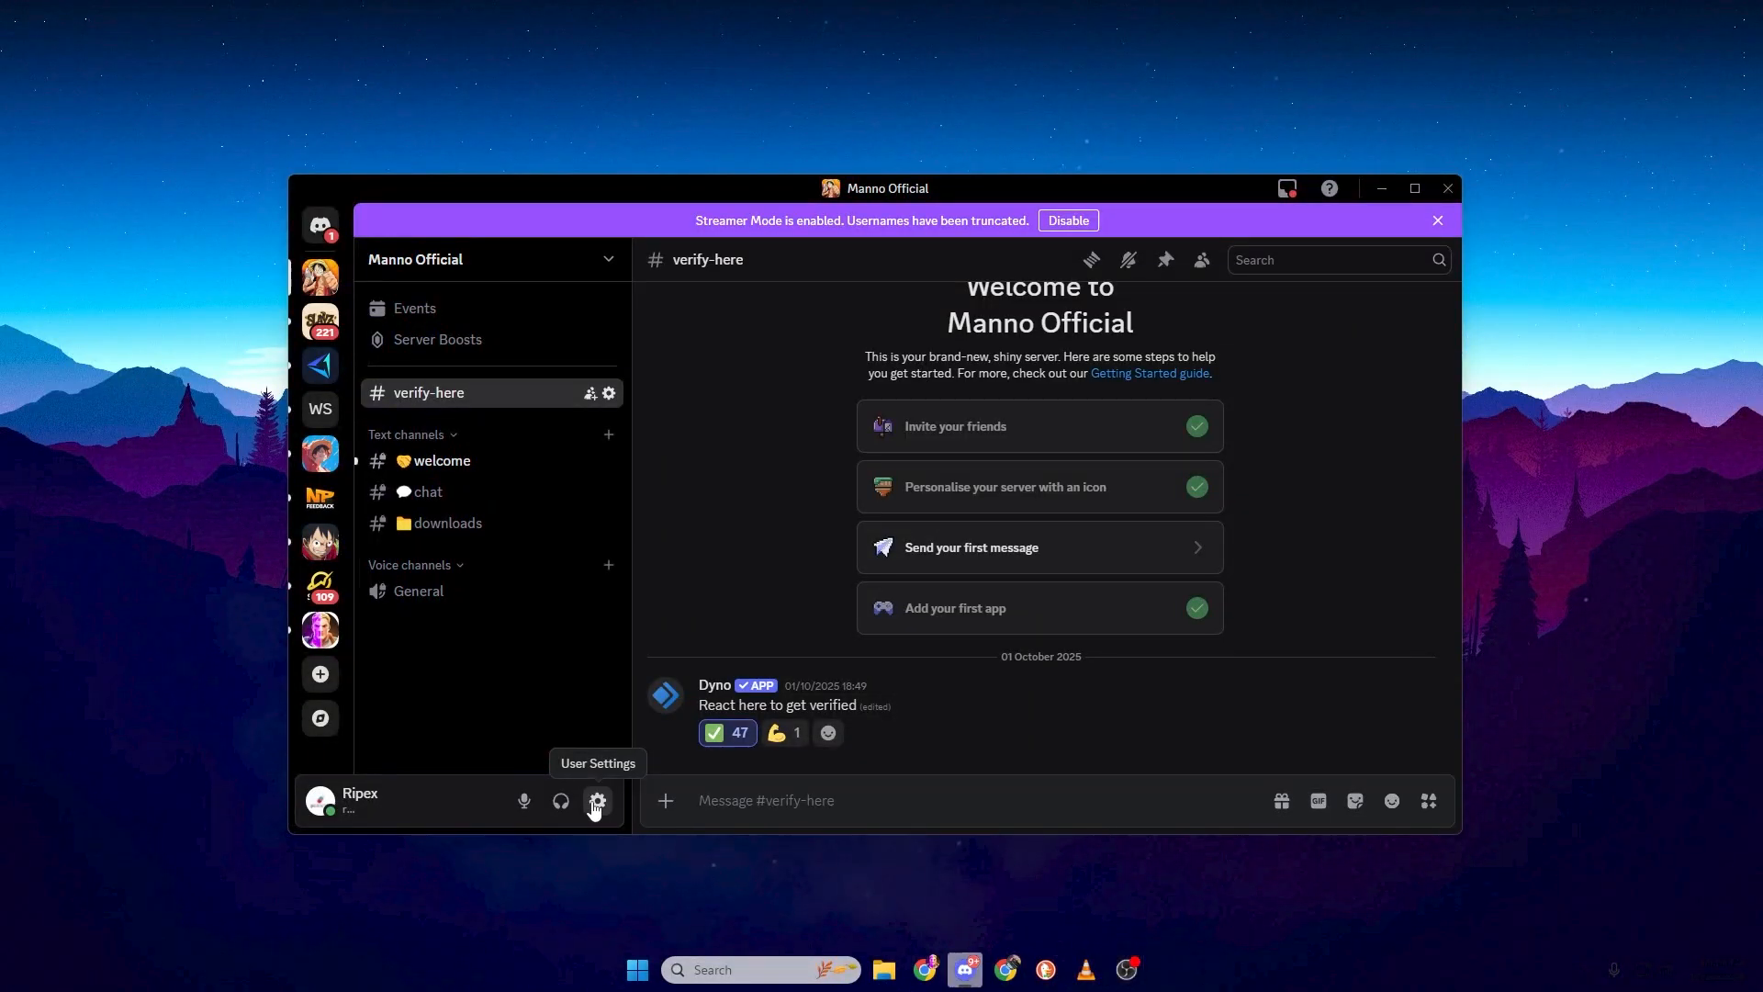
Step: Disable Hardware Acceleration in Discord's Advanced settings and confirm Change & Restart
left_click(597, 802)
scroll(455, 661, "down", 5)
left_click(446, 576)
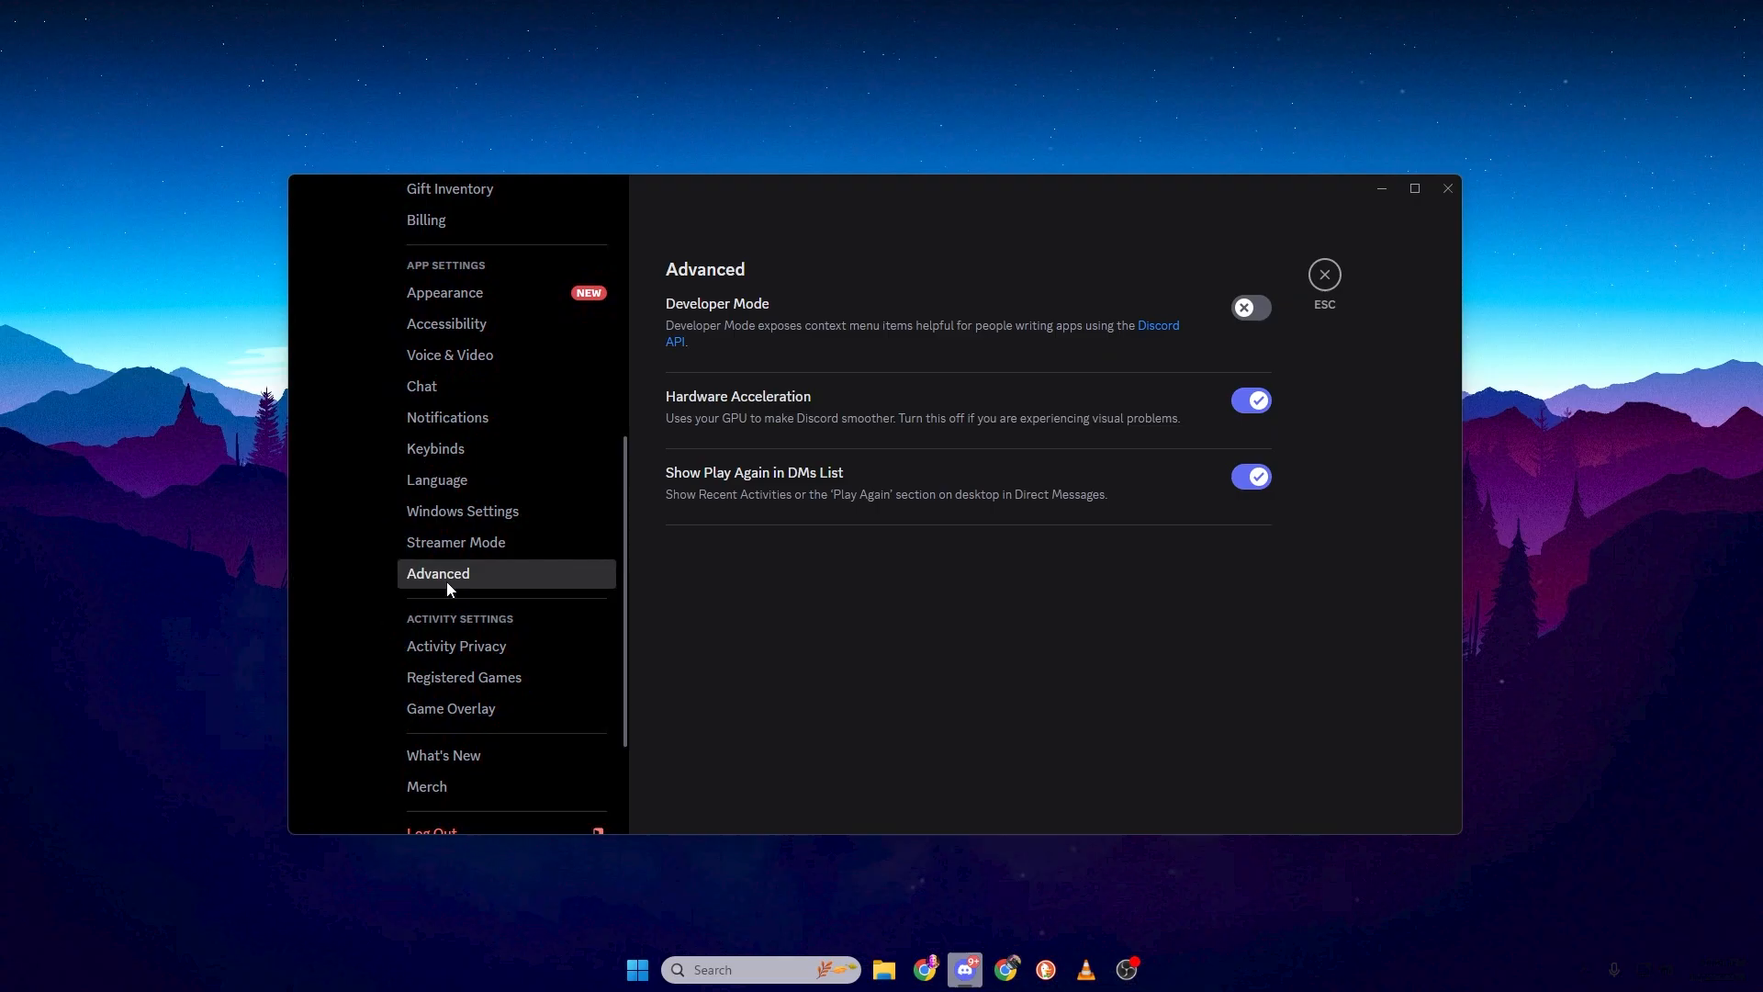
left_click(1255, 404)
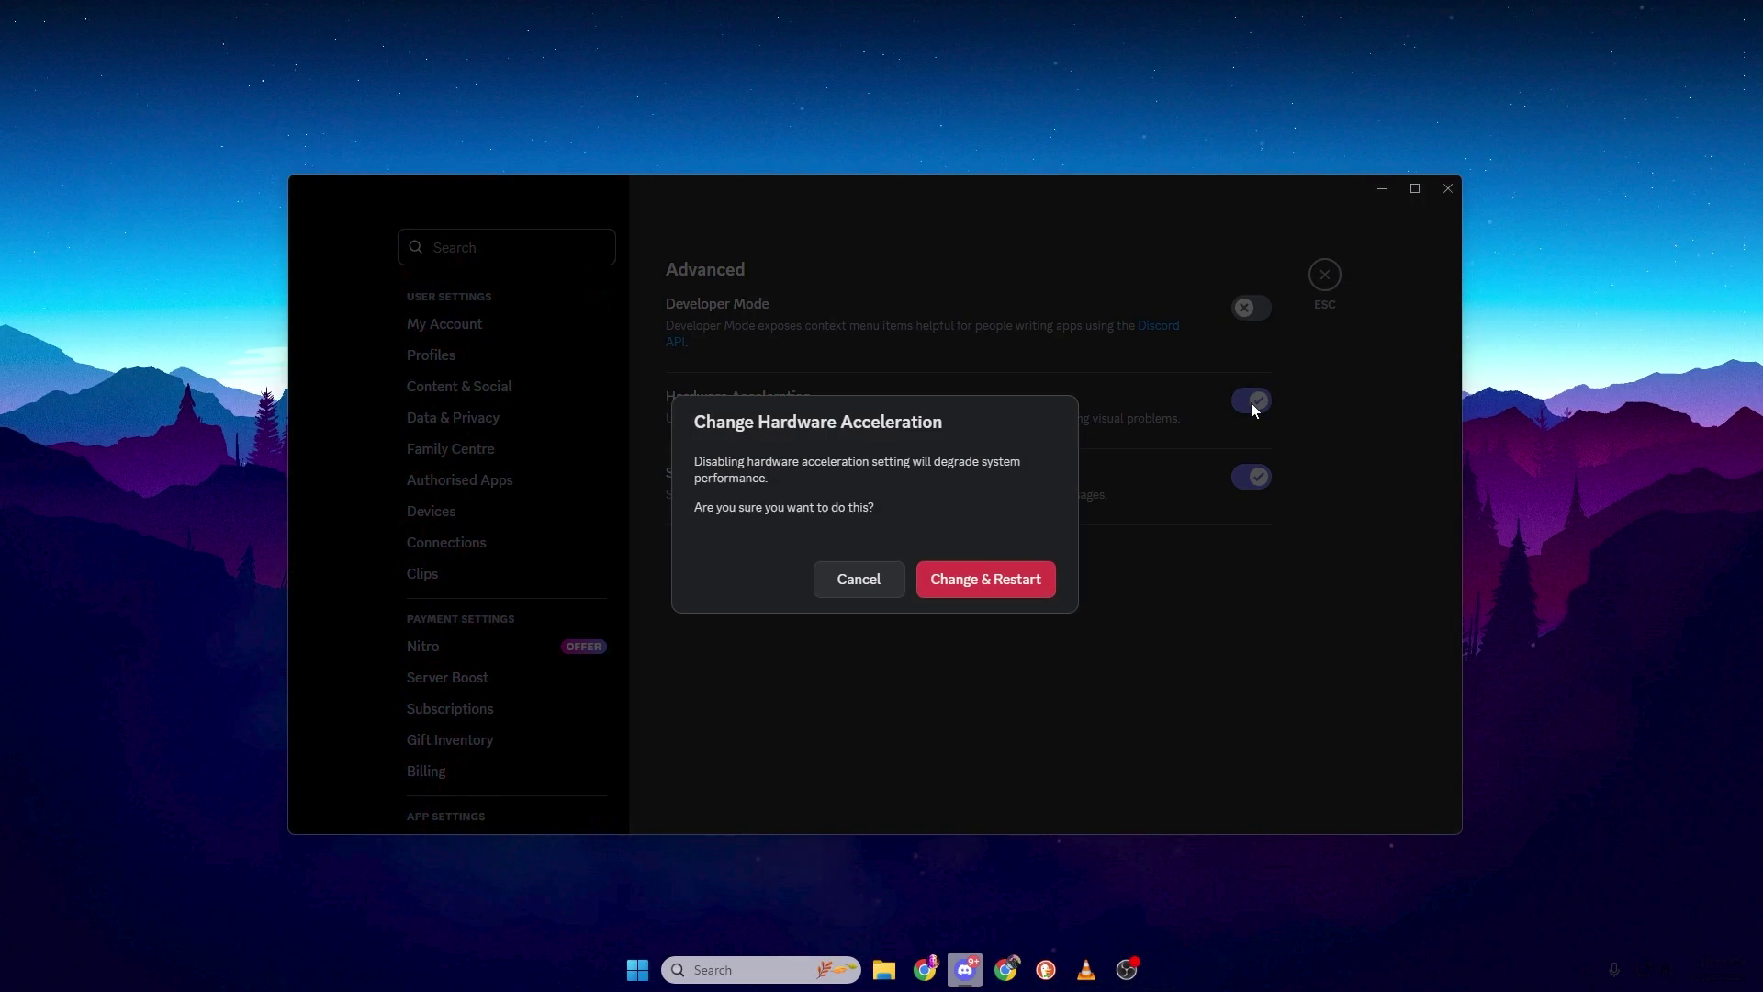
left_click(972, 591)
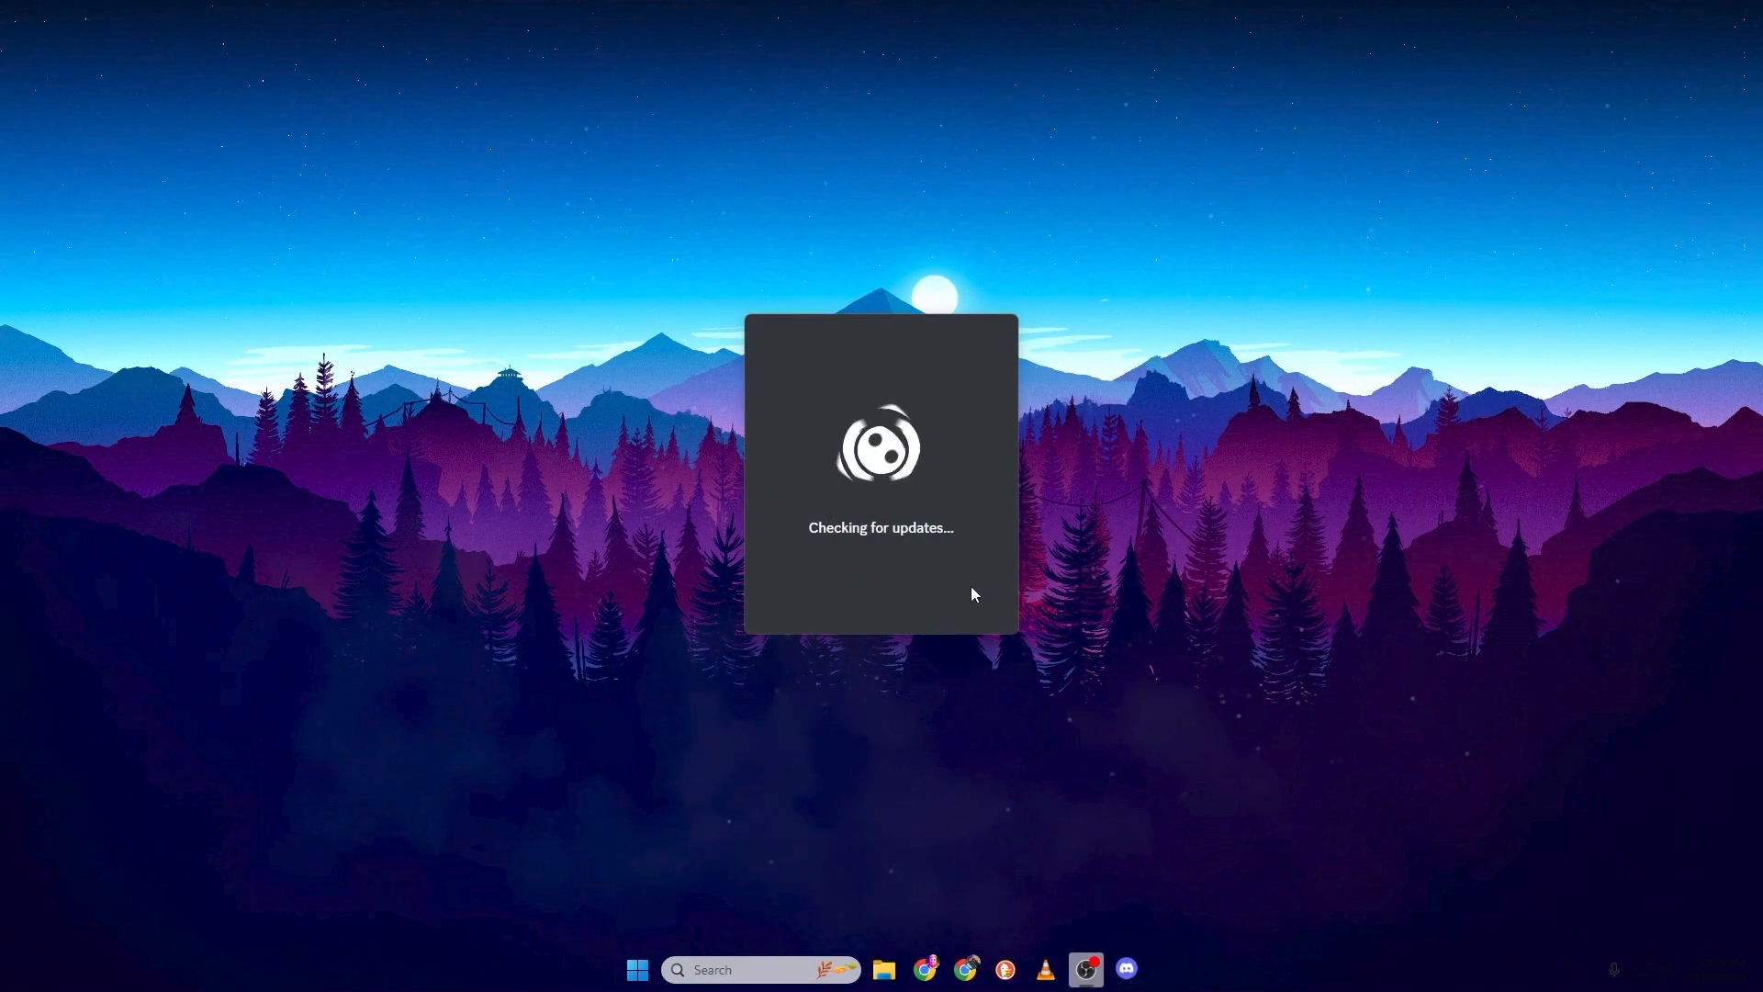
scroll(510, 530, "down", 2)
scroll(509, 531, "down", 3)
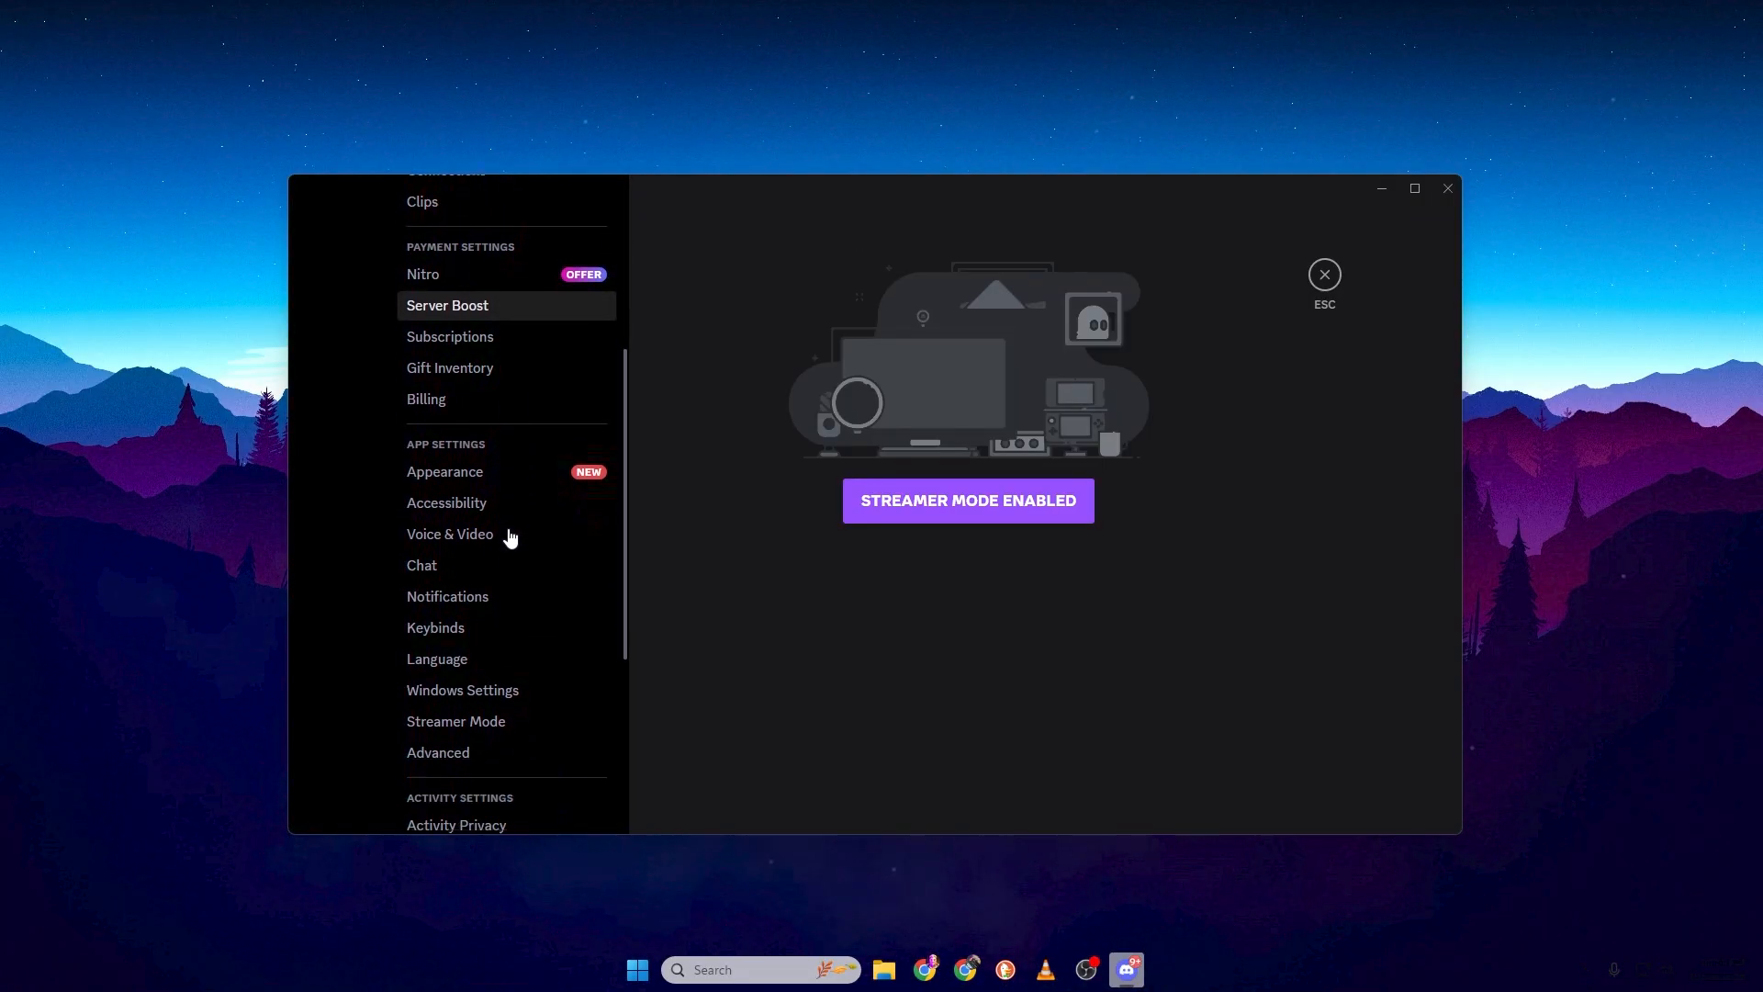
scroll(468, 496, "down", 2)
Step: Go through Voice & Video to the Game Overlay settings page
left_click(449, 447)
scroll(828, 592, "down", 5)
scroll(919, 660, "down", 5)
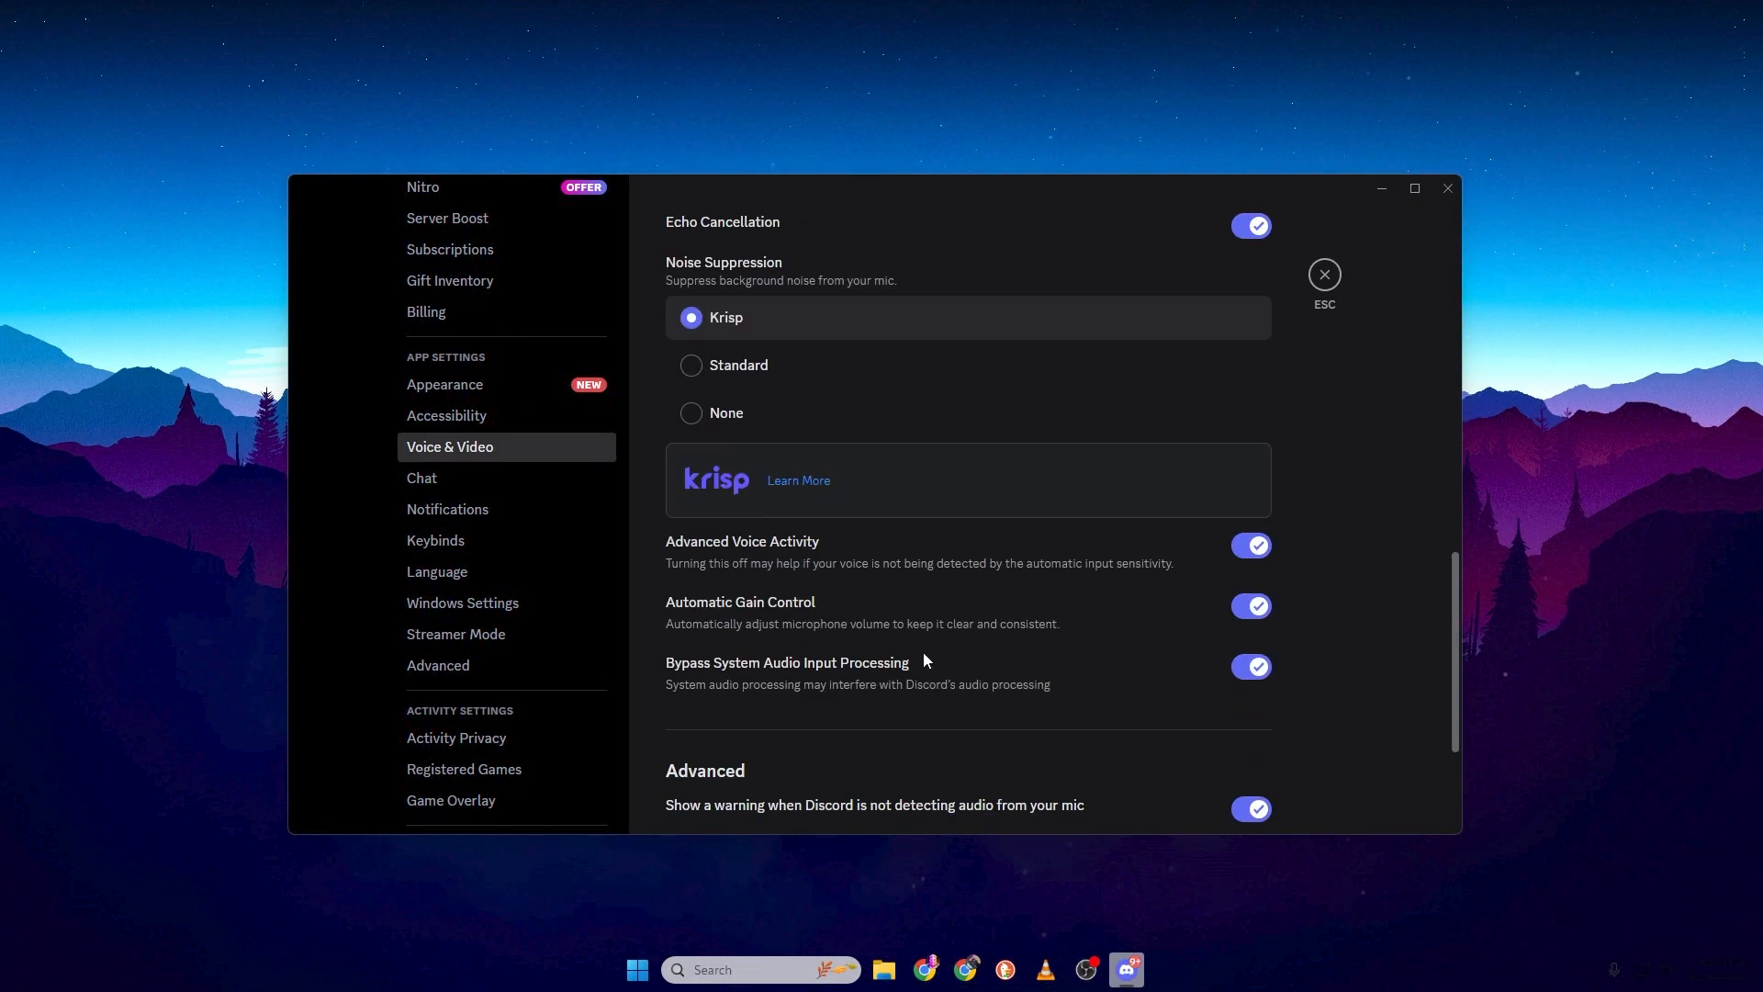
scroll(924, 652, "down", 5)
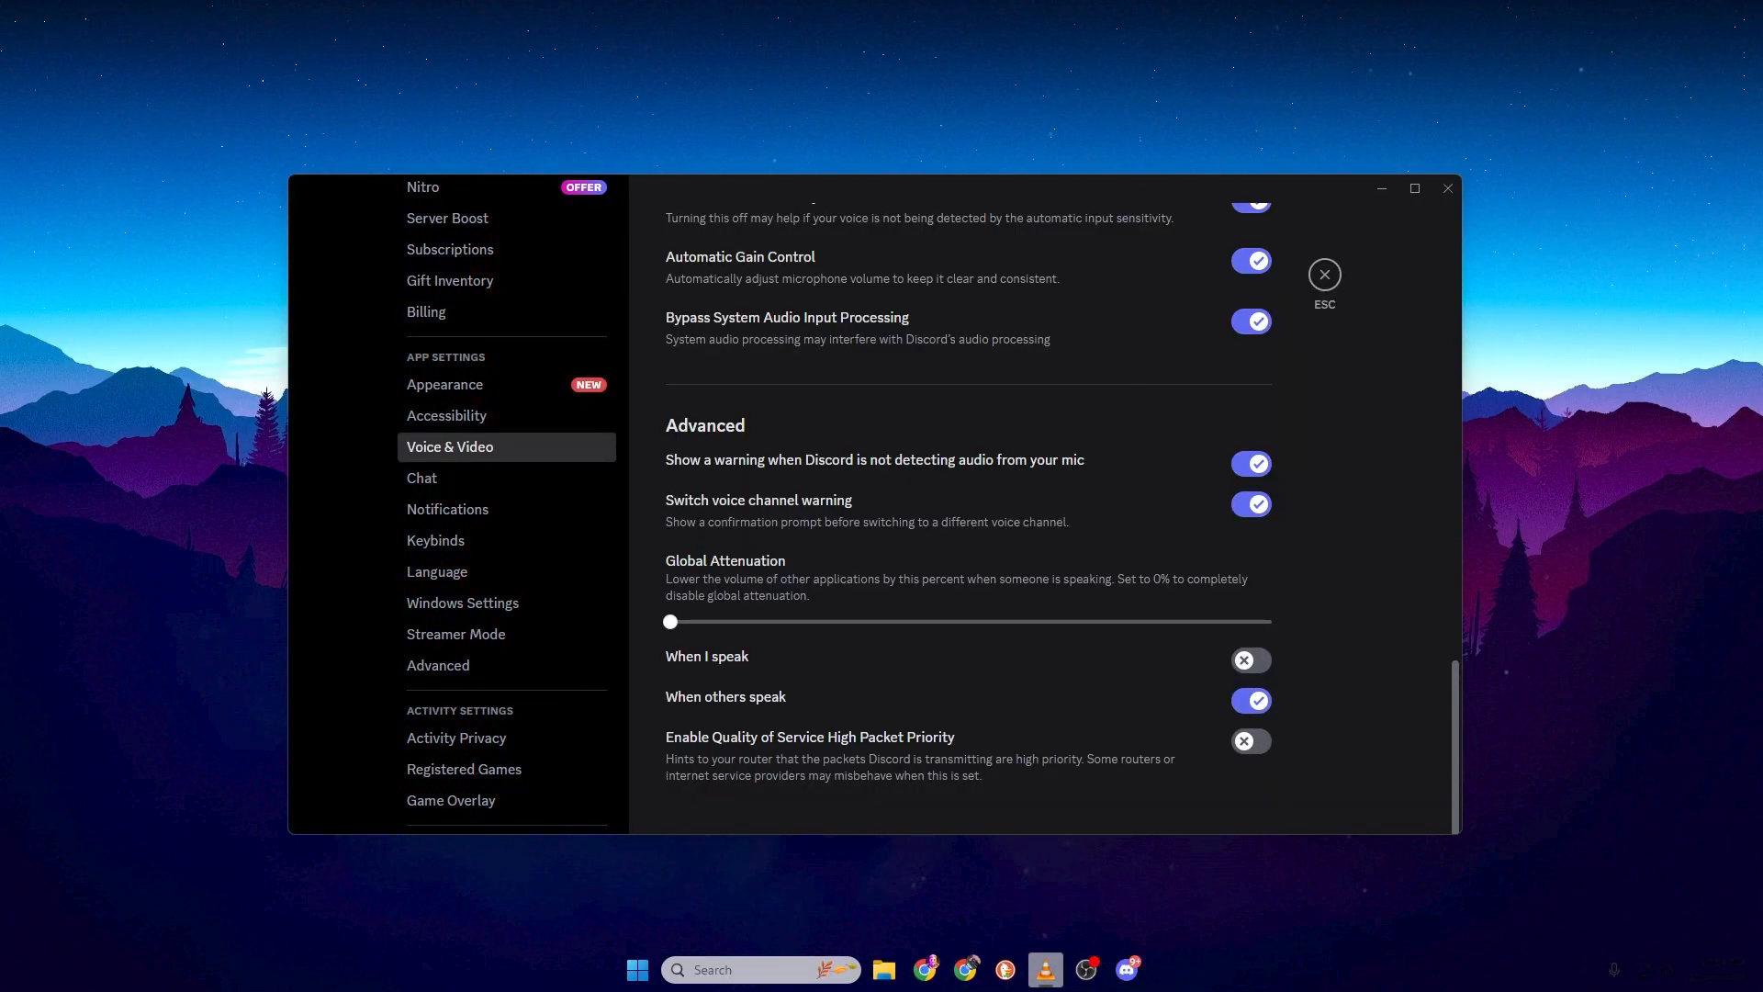
scroll(513, 475, "down", 3)
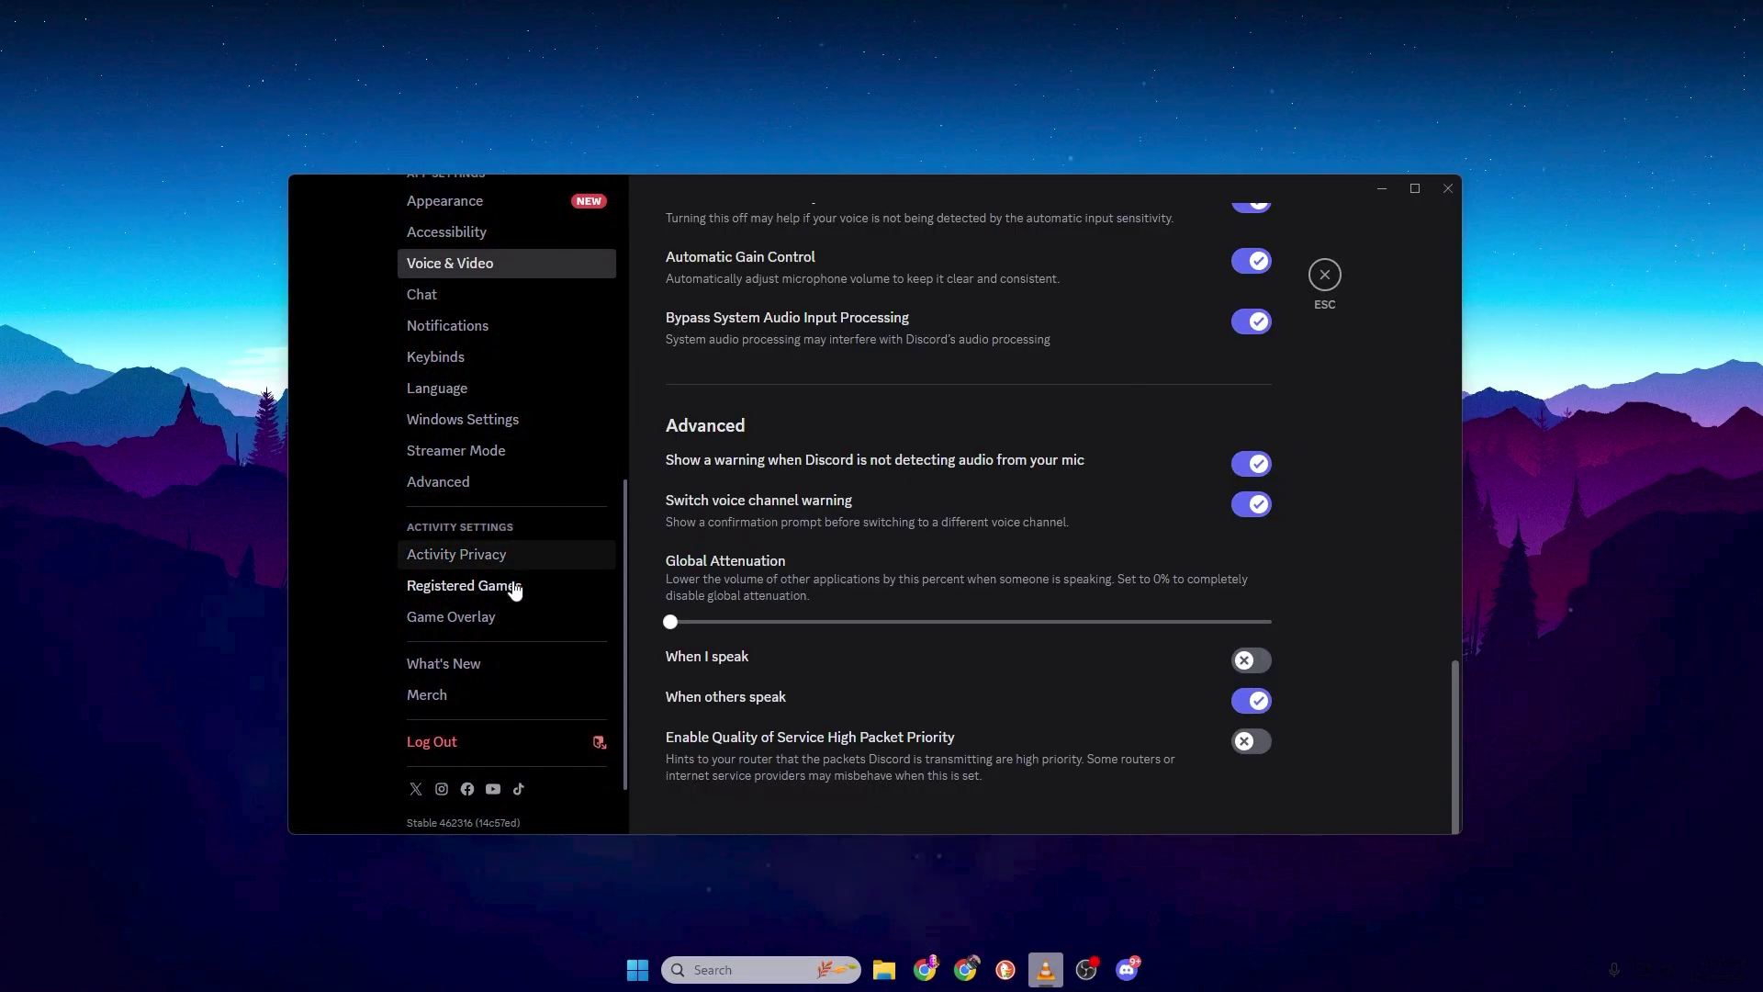
left_click(465, 618)
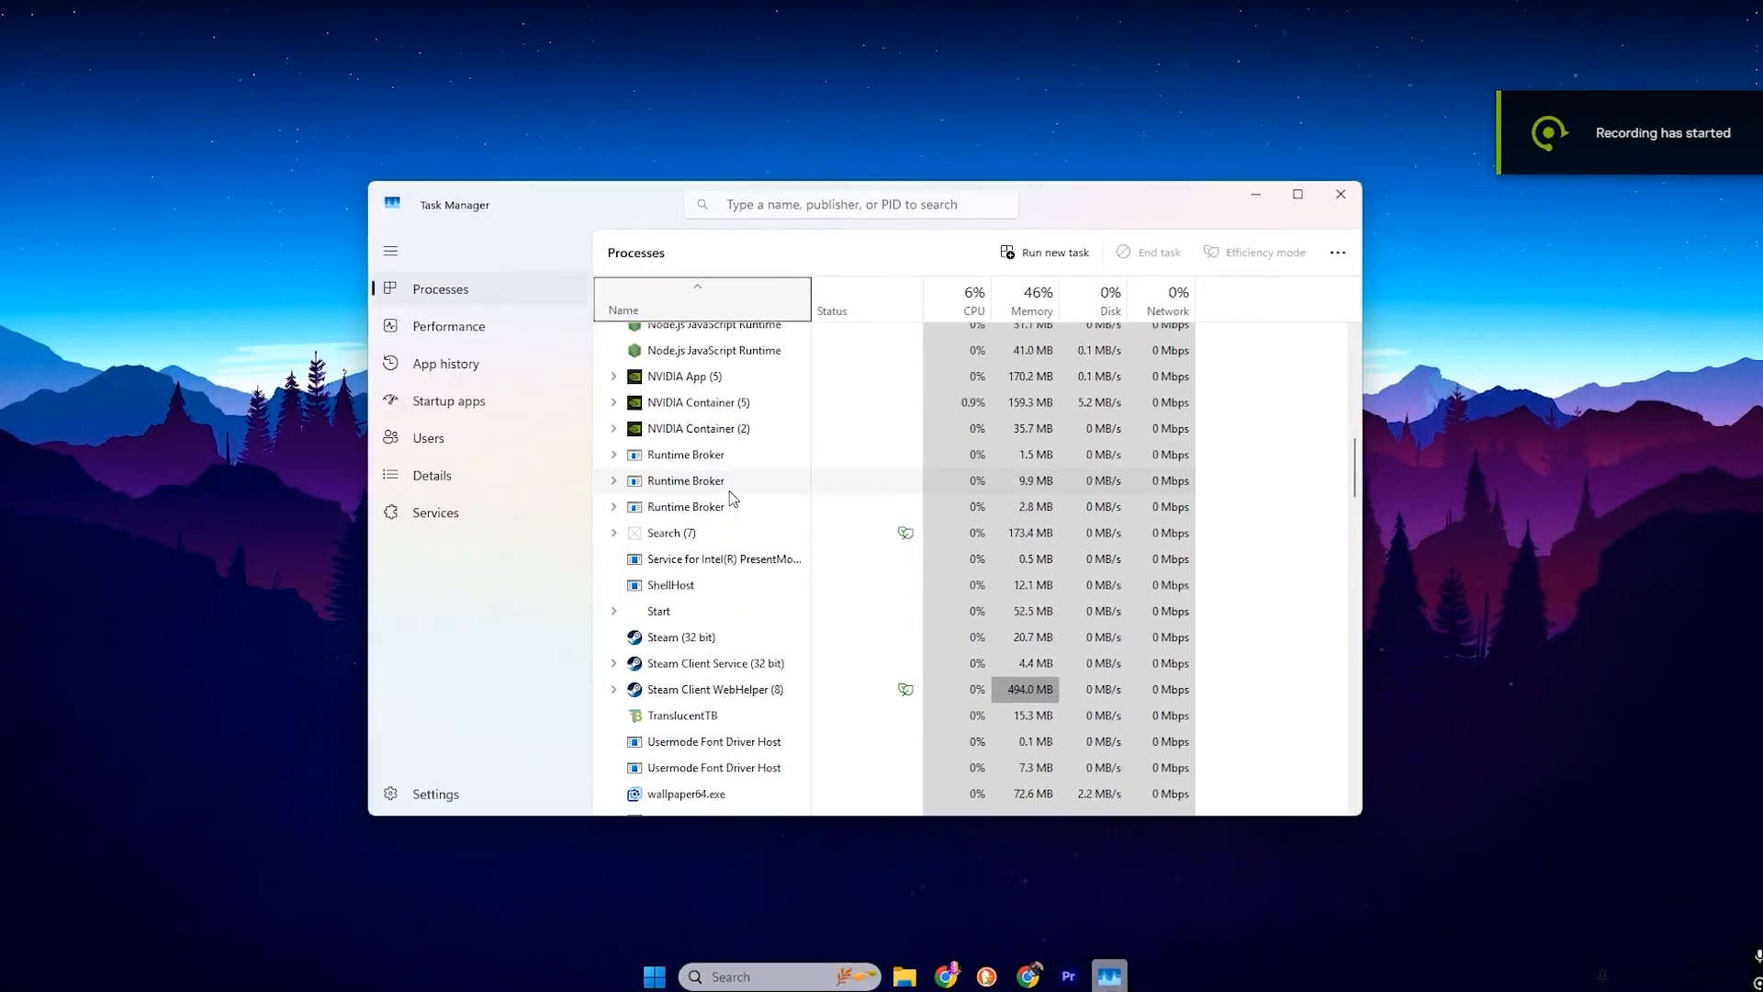
scroll(722, 497, "down", 1)
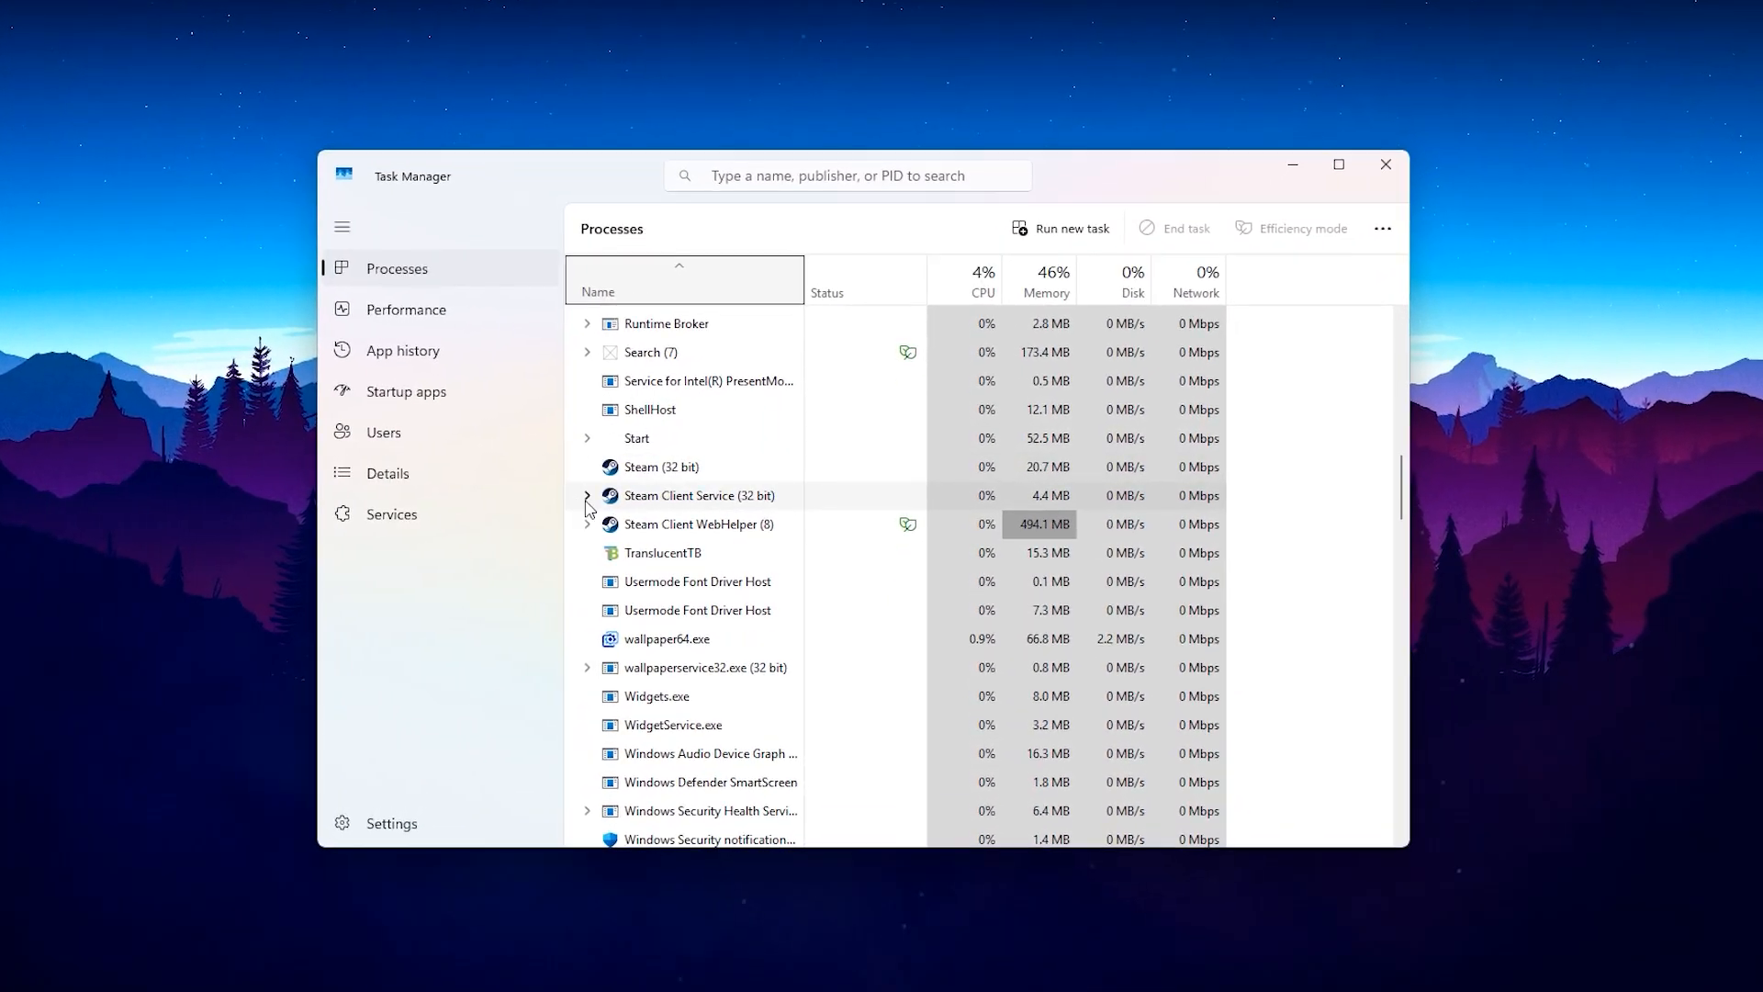
Step: Expand the Steam Client WebHelper (8) group to list its eight subprocesses
left_click(580, 555)
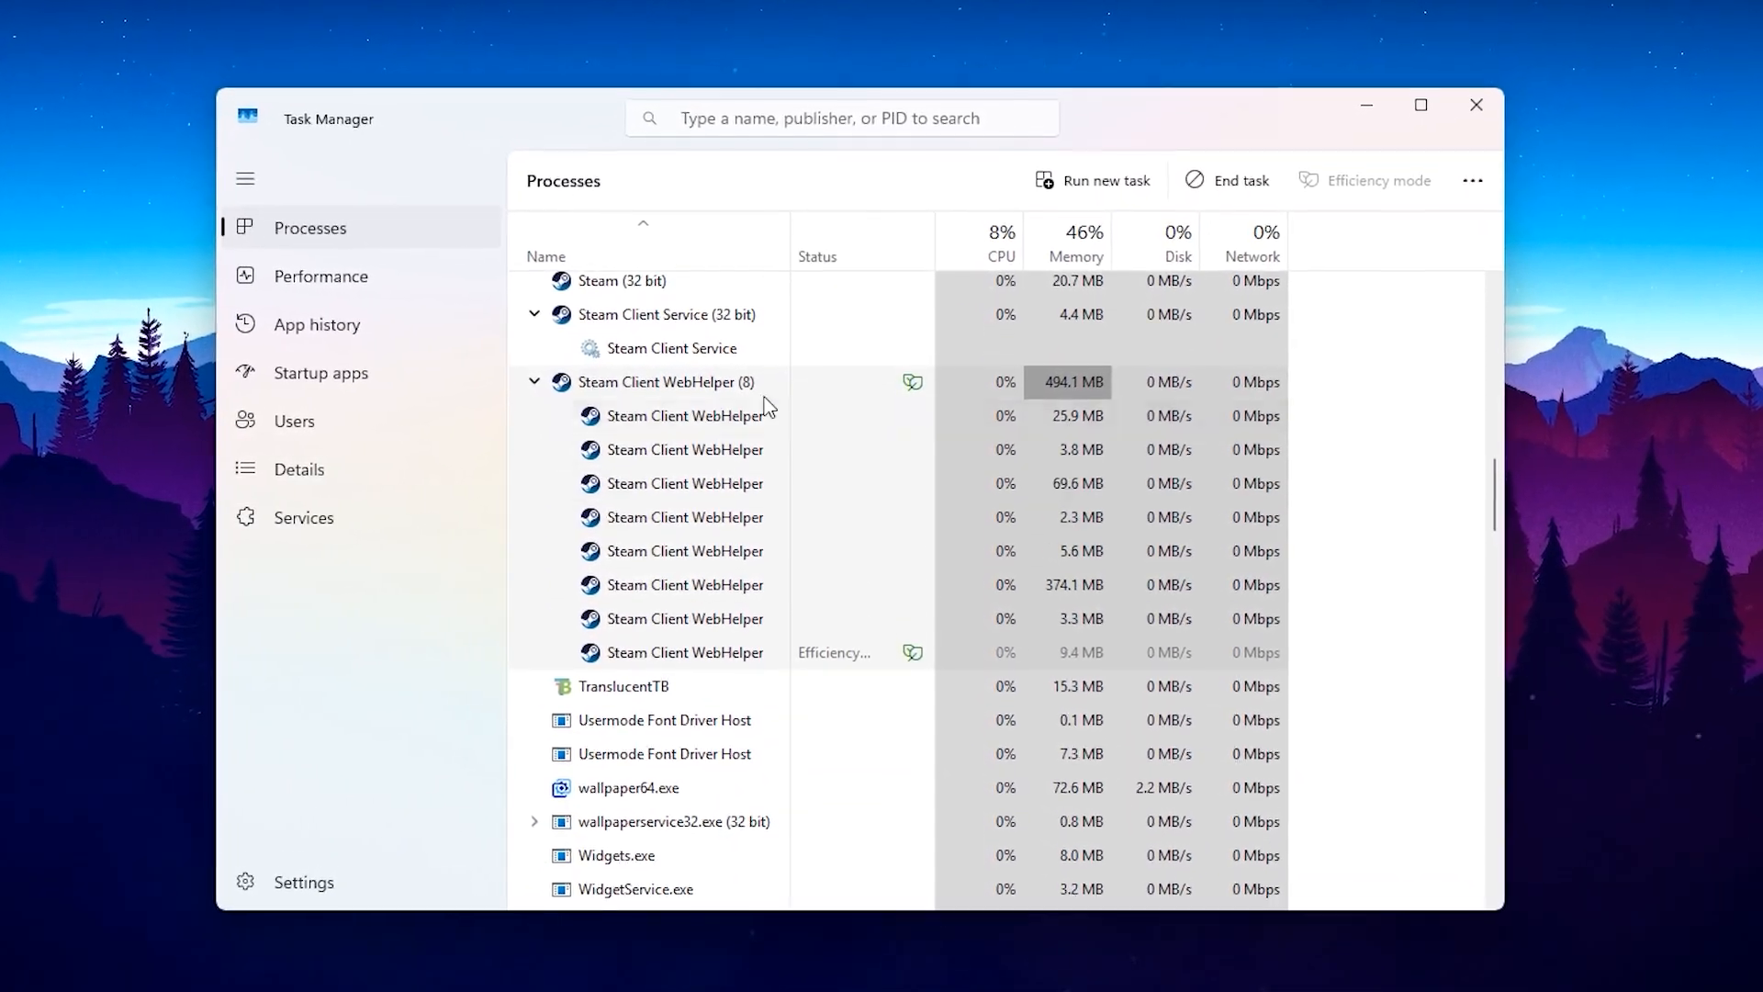
scroll(714, 483, "up", 2)
scroll(731, 620, "down", 3)
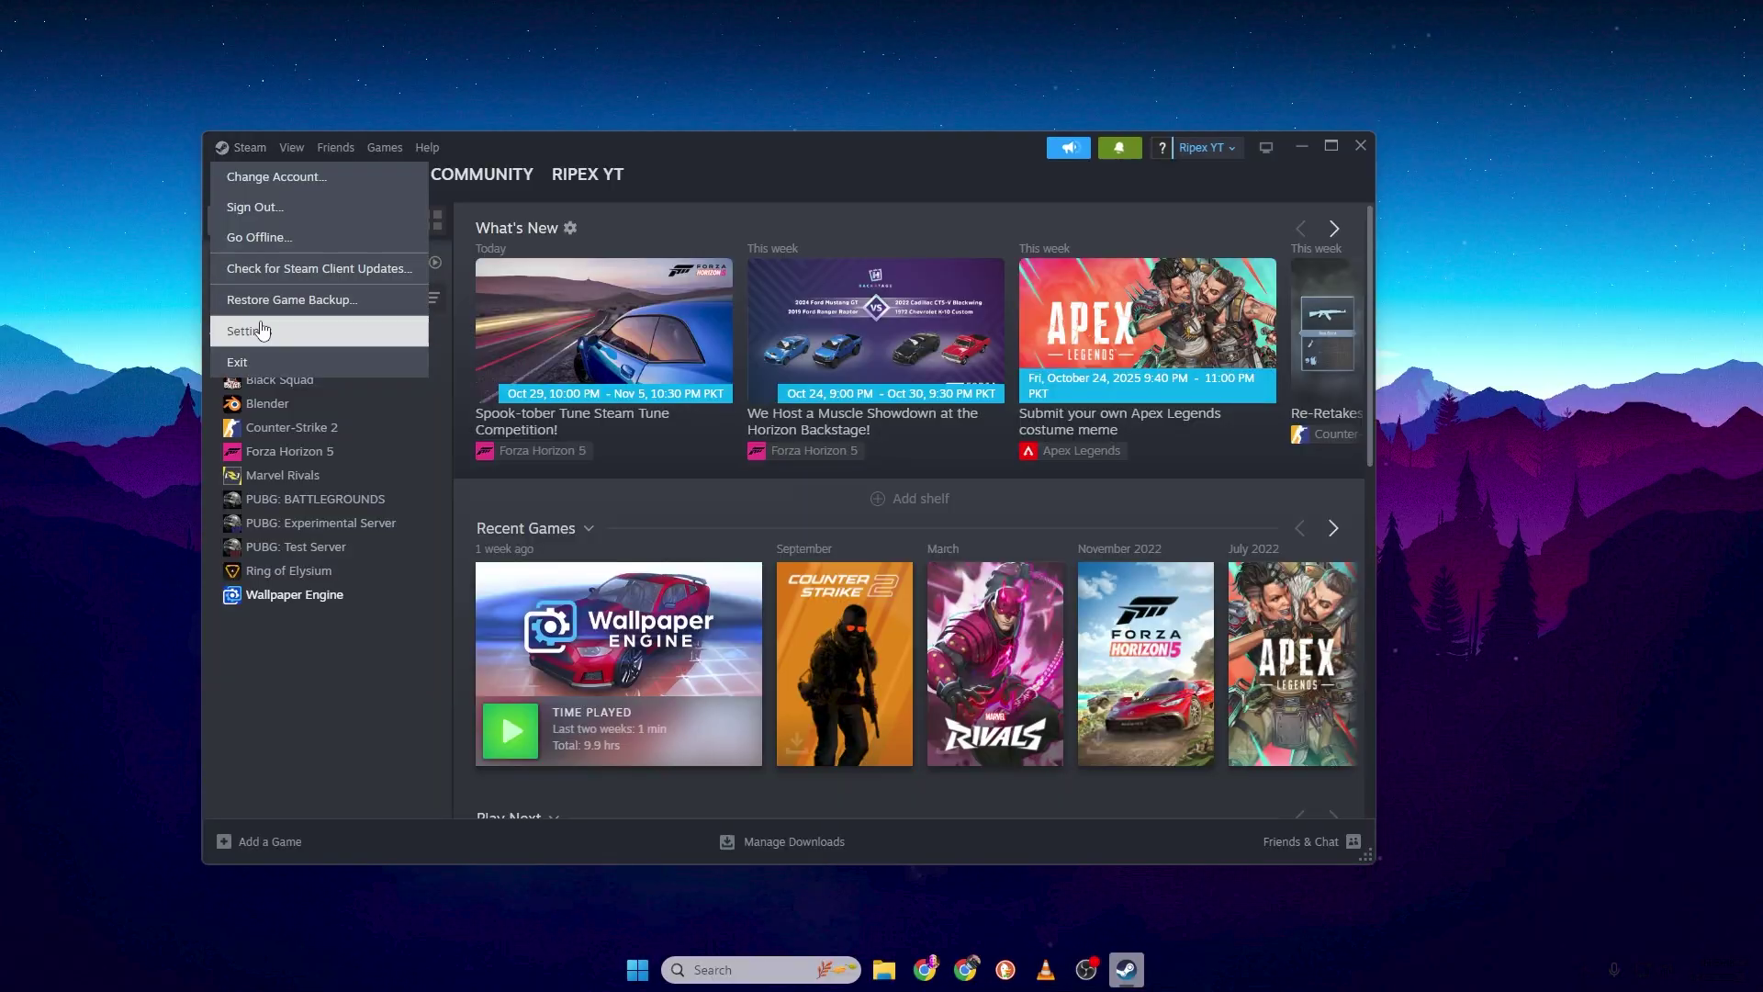
Step: Review Steam's In Game, Downloads and Interface settings pages, then close the Settings window
left_click(261, 331)
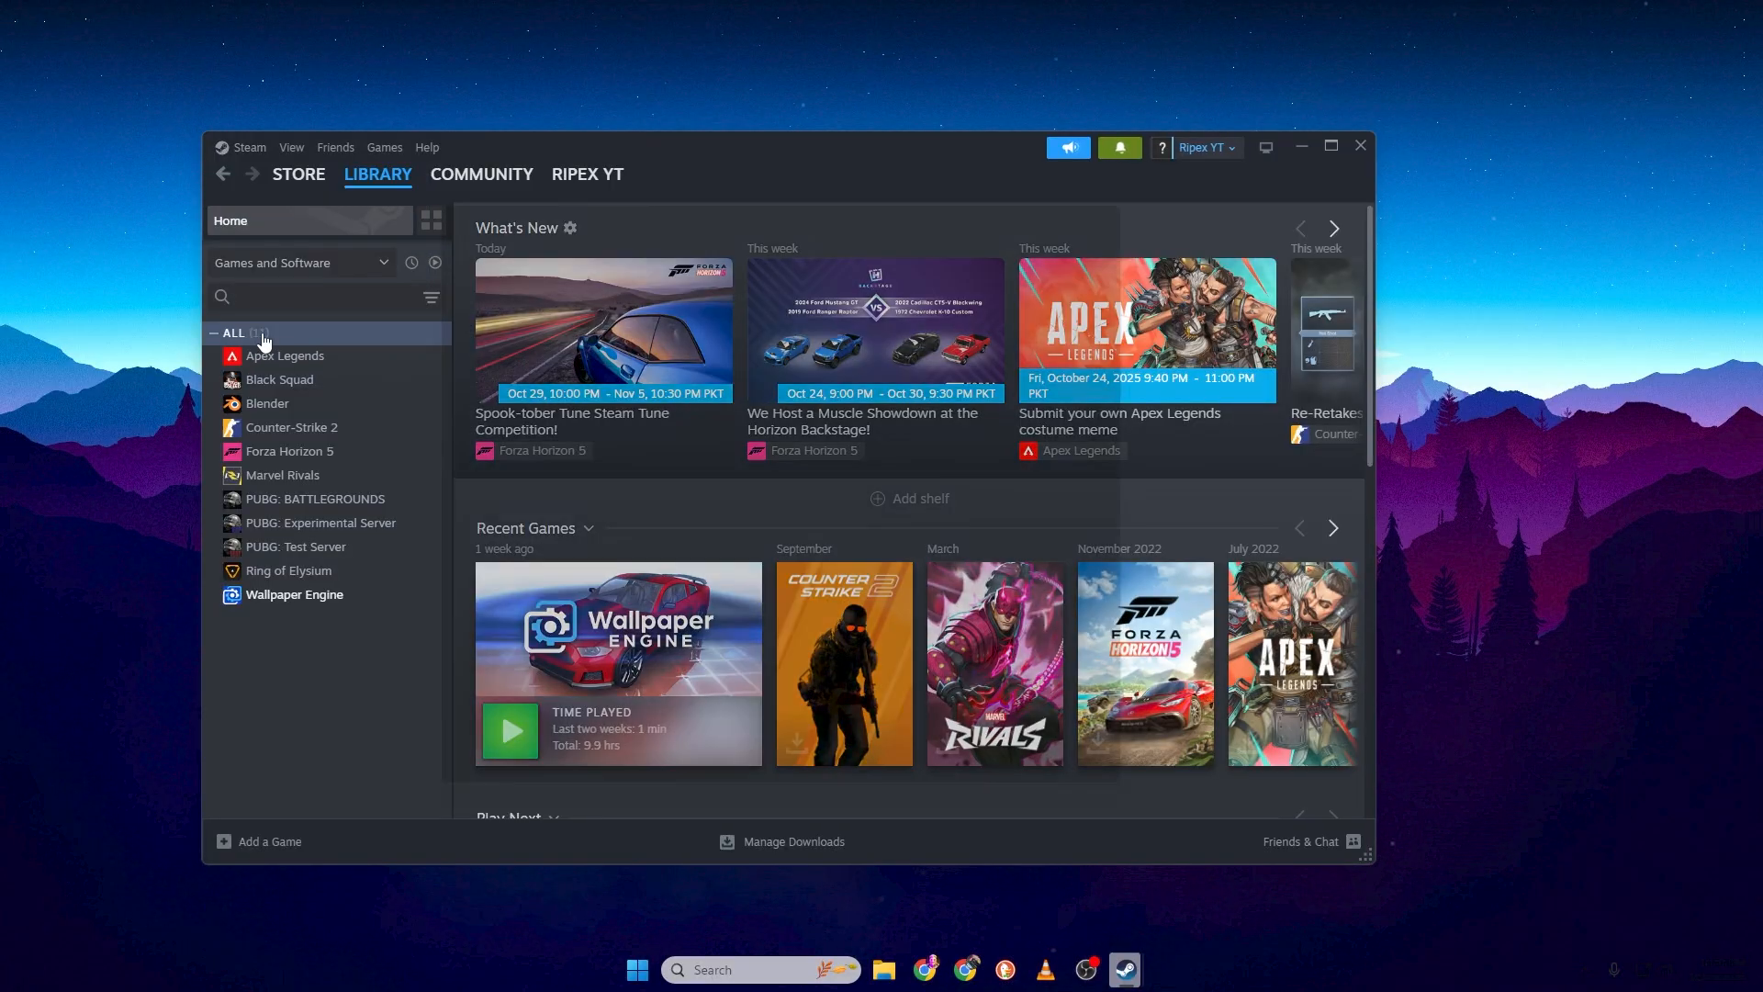
left_click(479, 663)
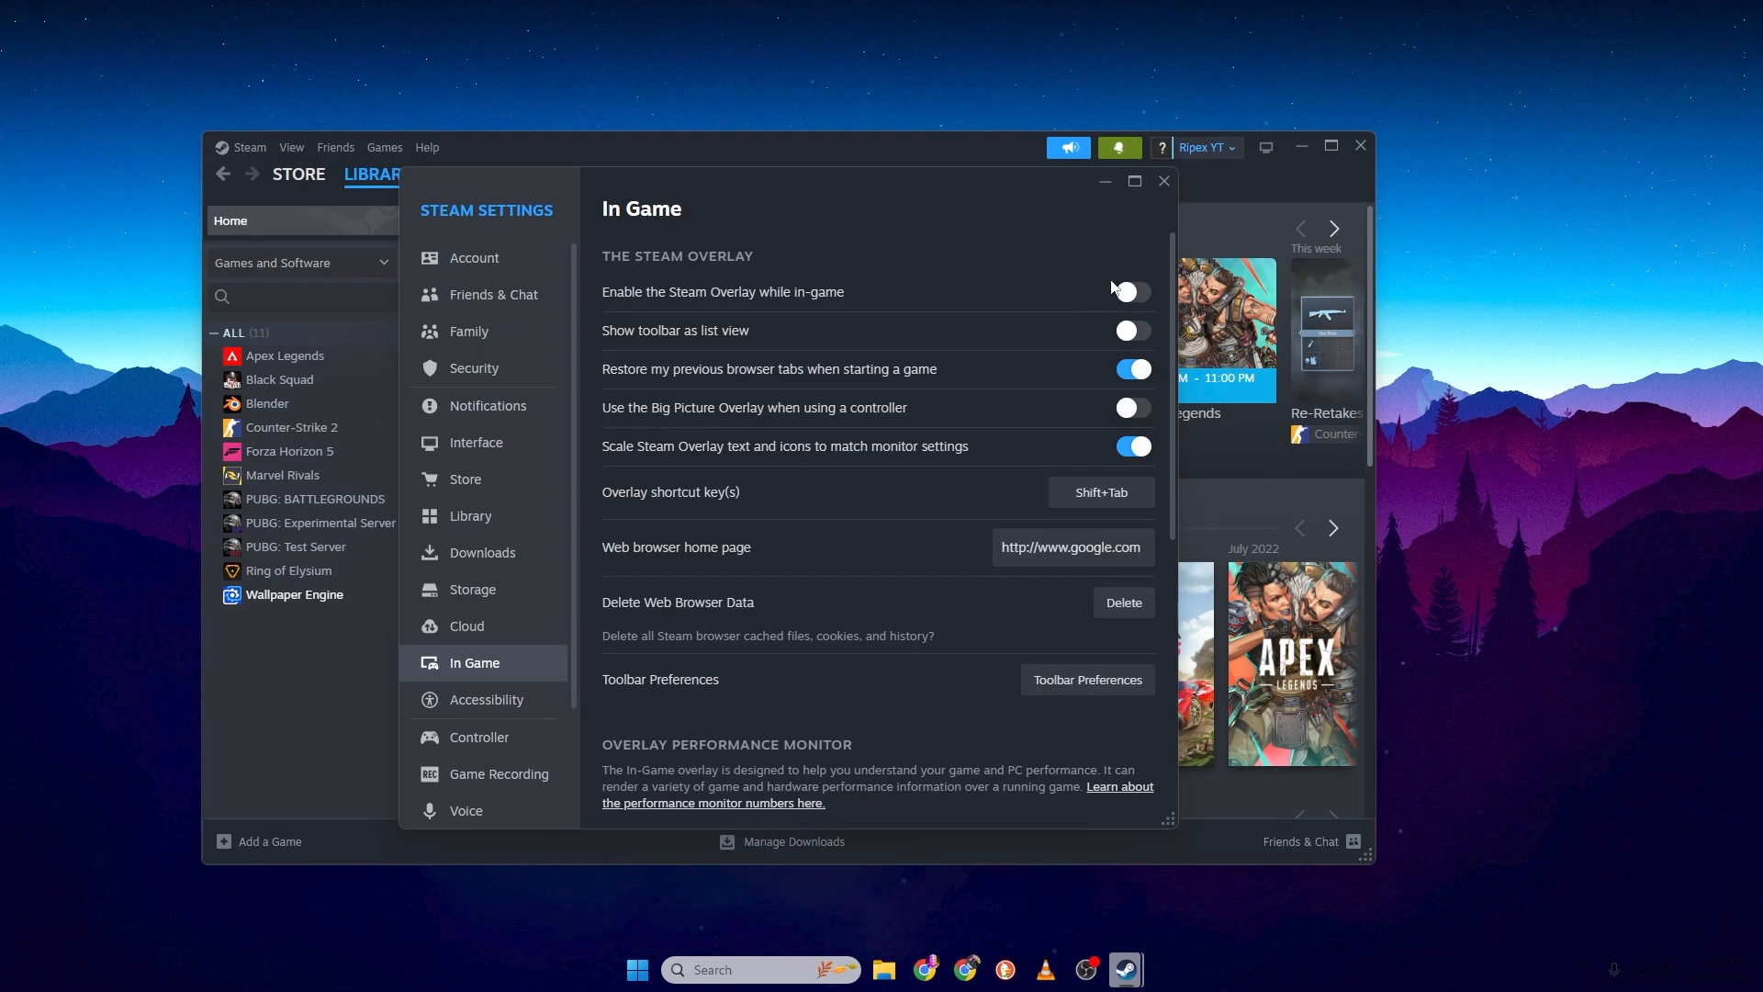
left_click(482, 553)
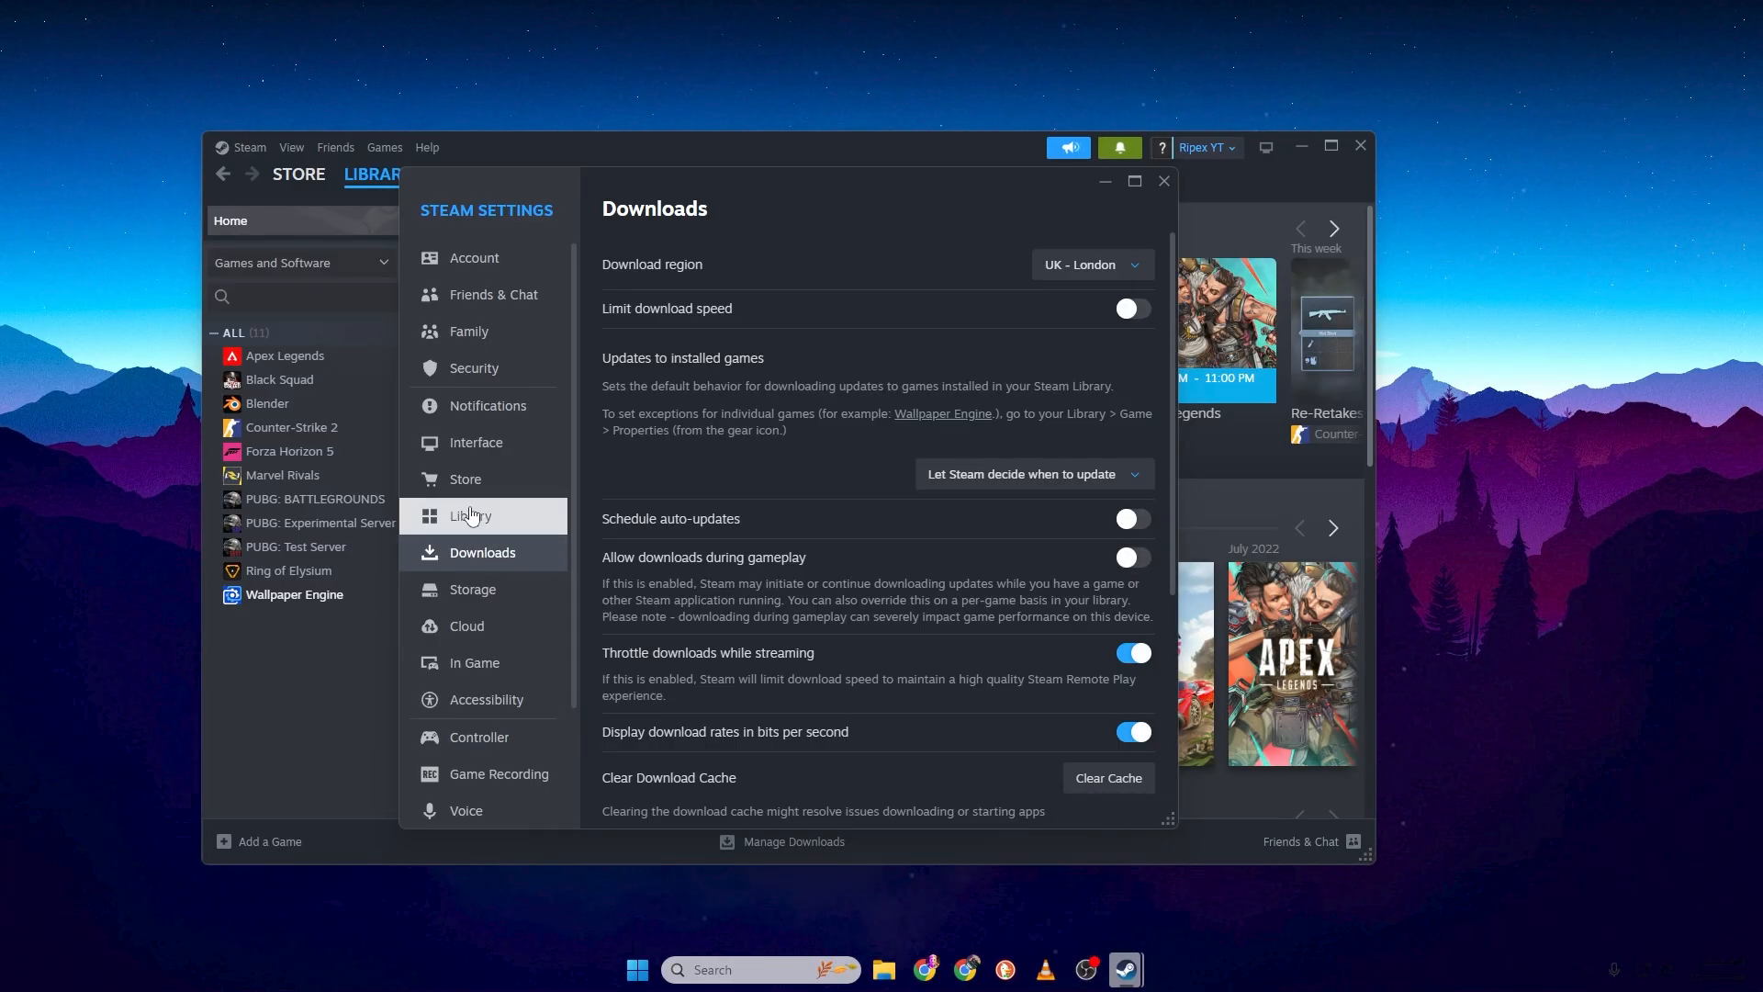
left_click(468, 445)
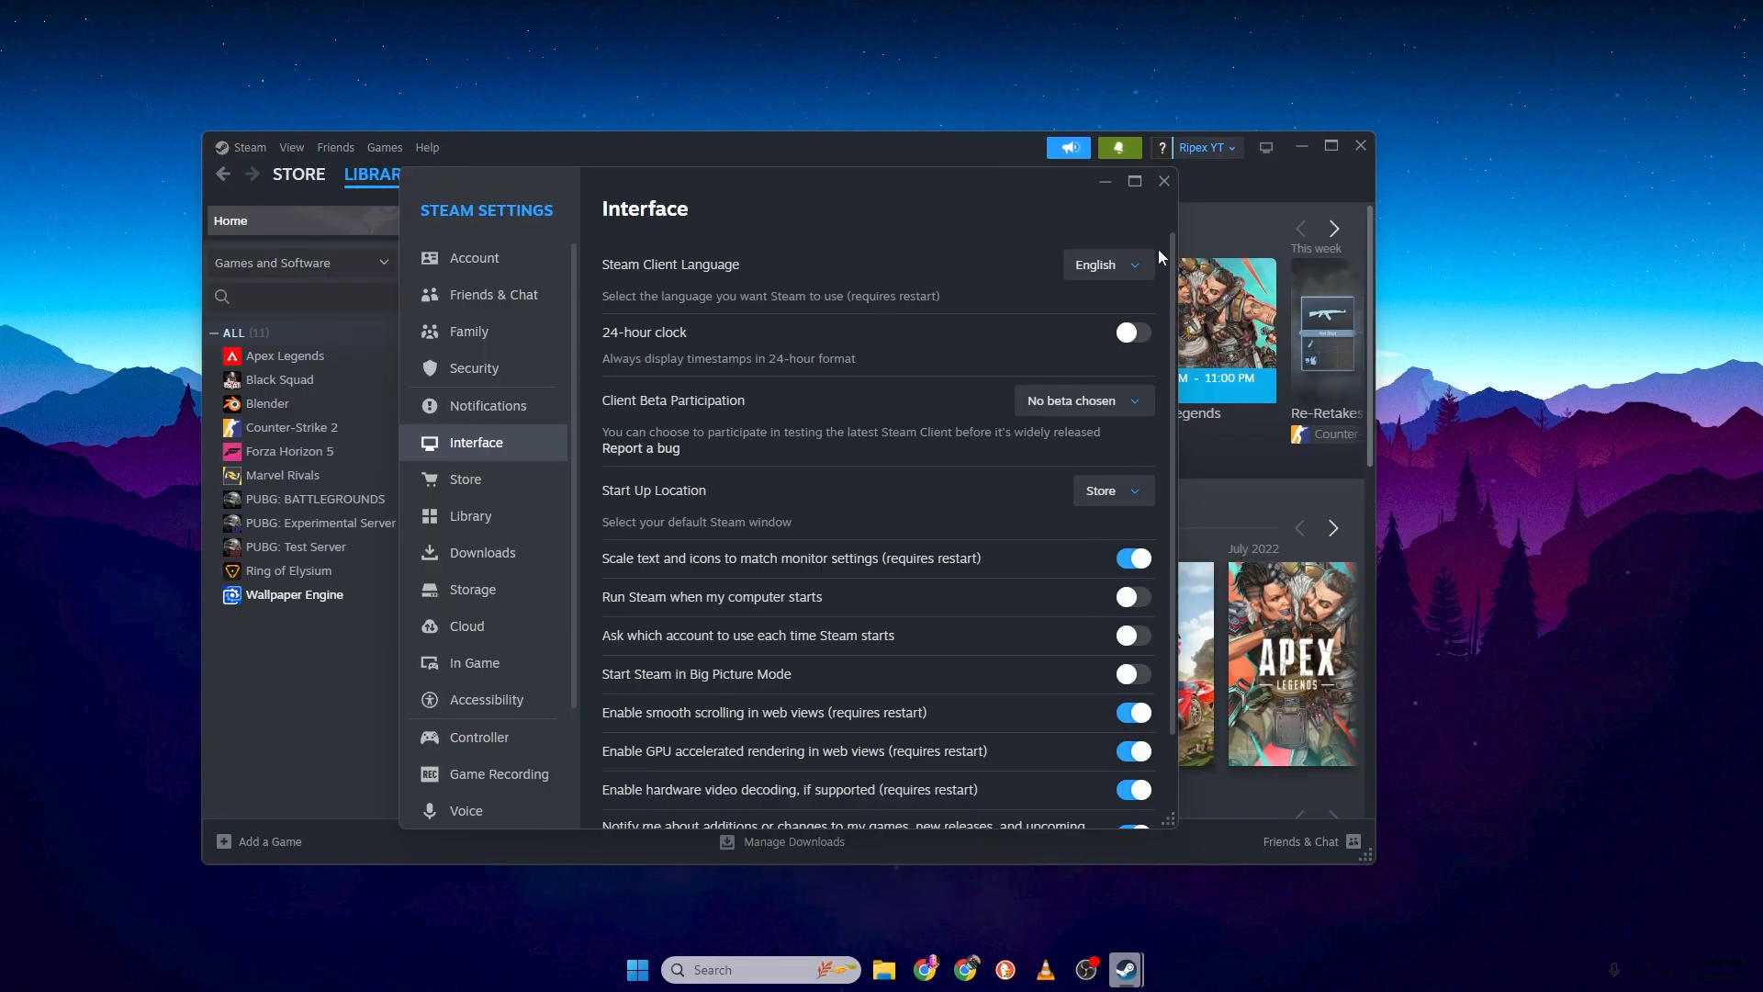
left_click(1164, 181)
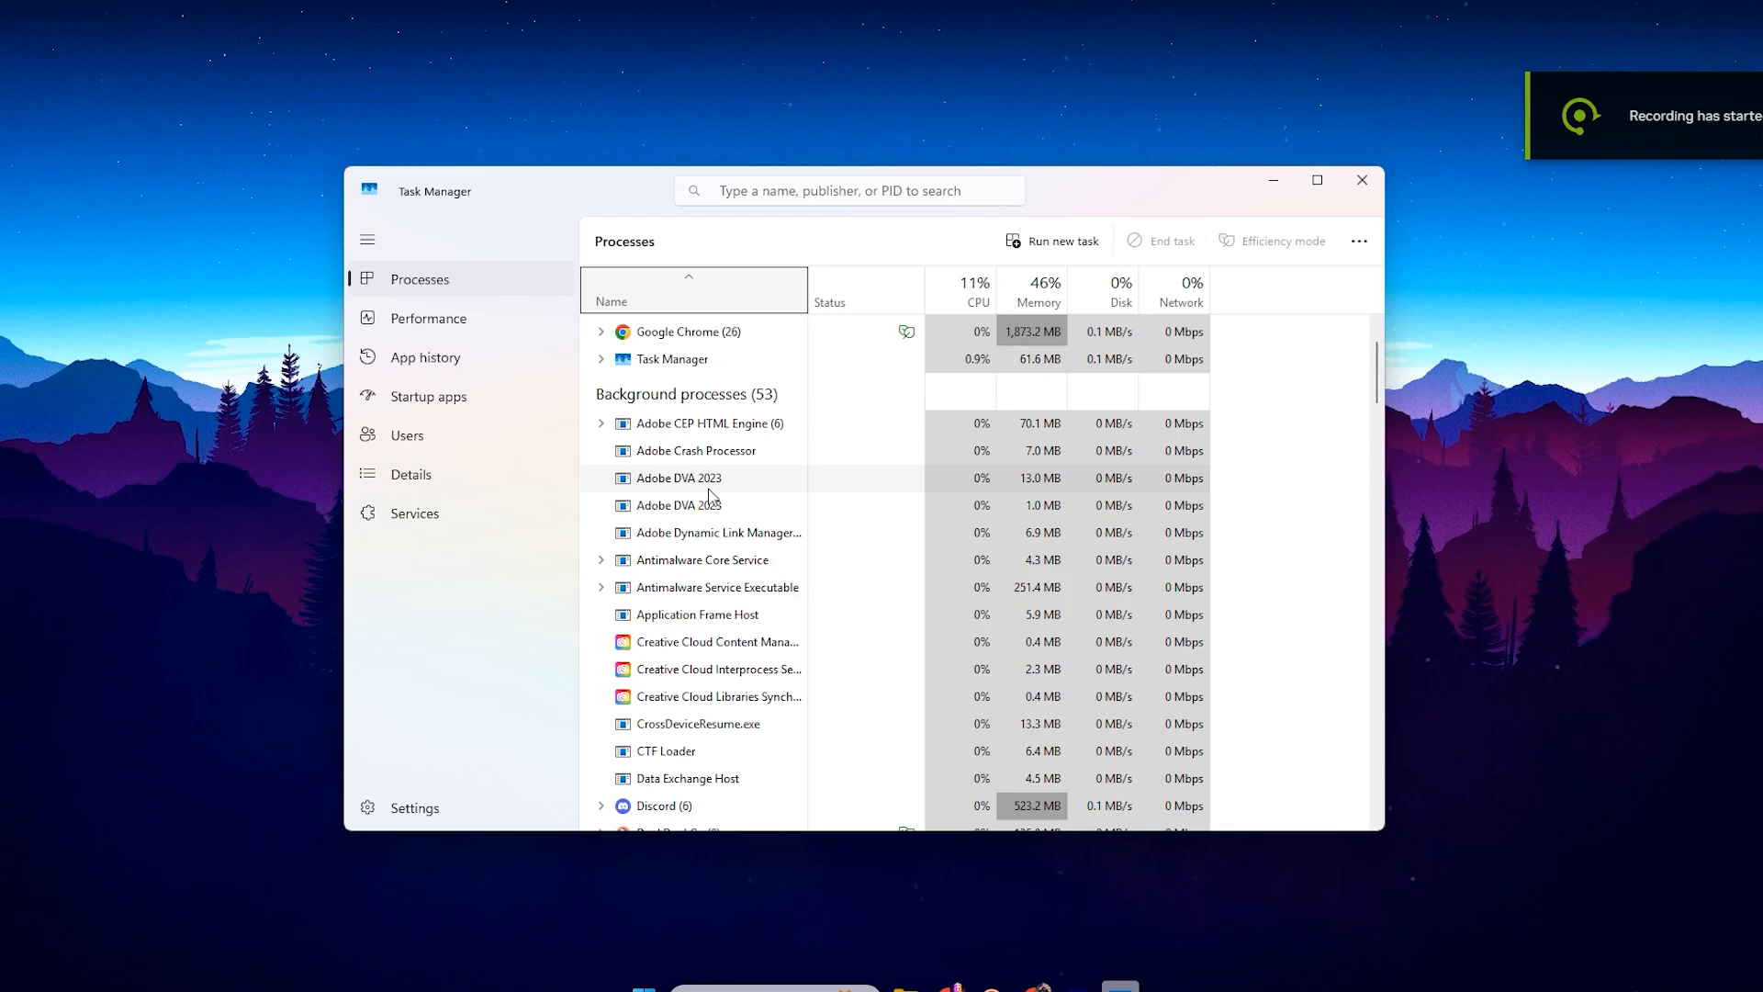
scroll(728, 500, "down", 2)
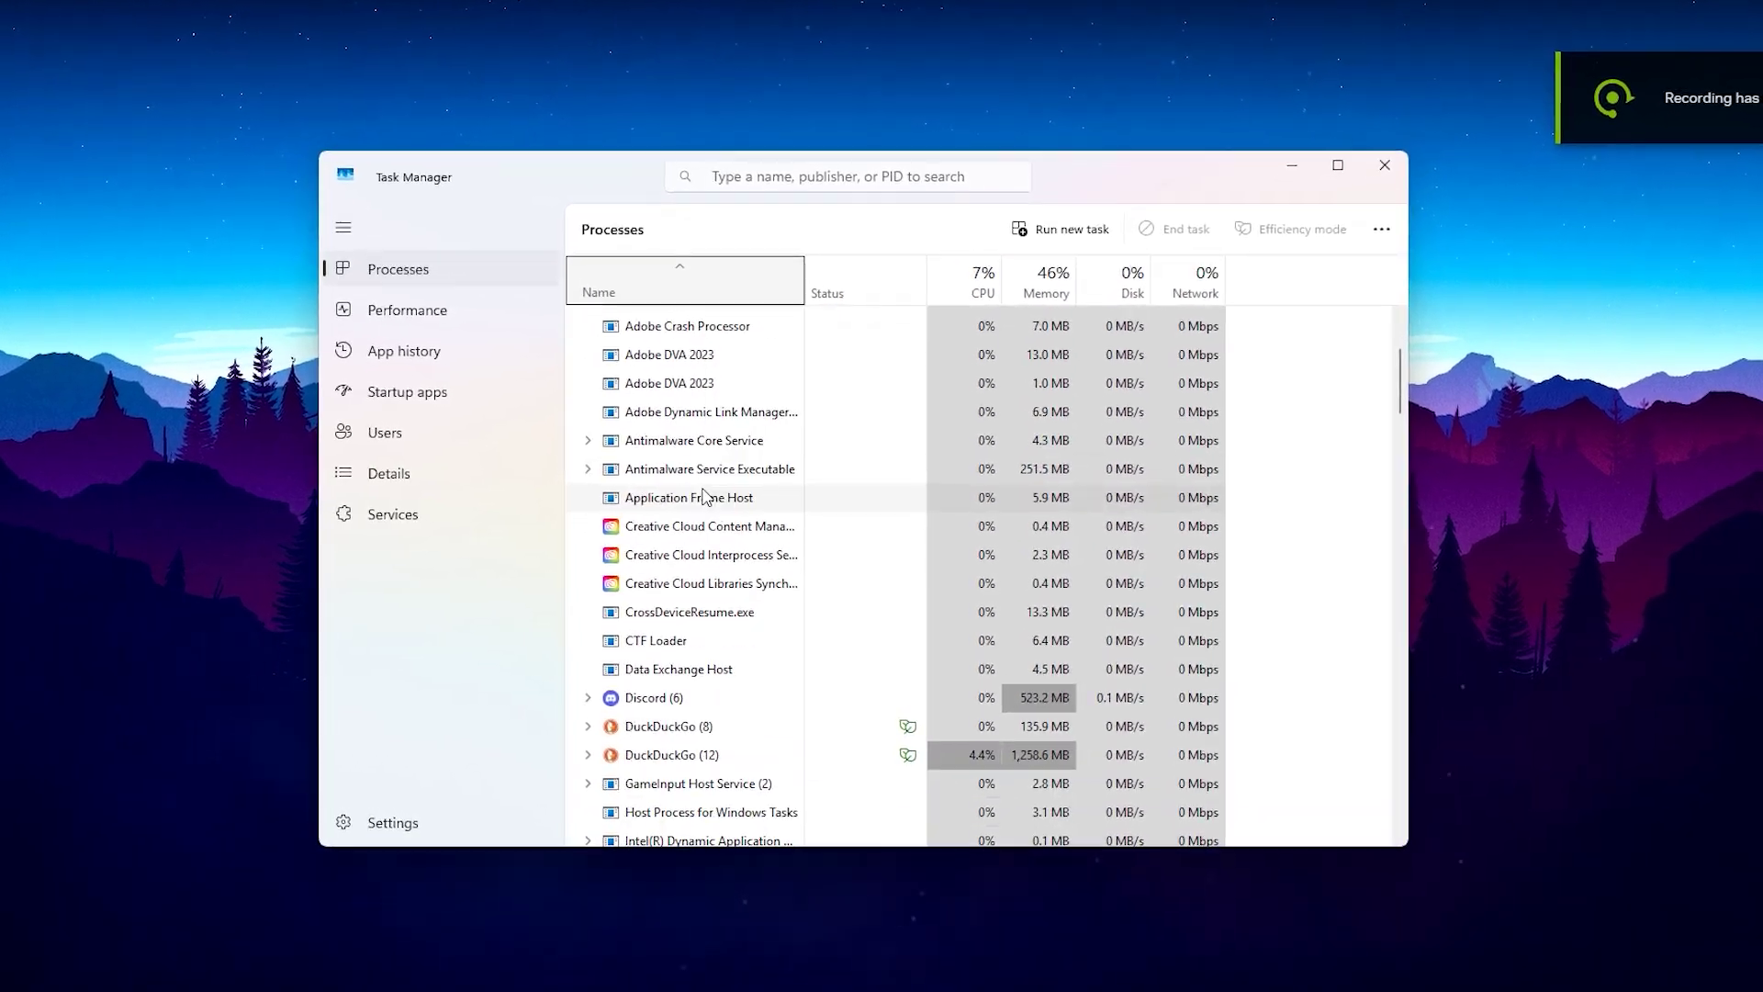
scroll(706, 506, "down", 2)
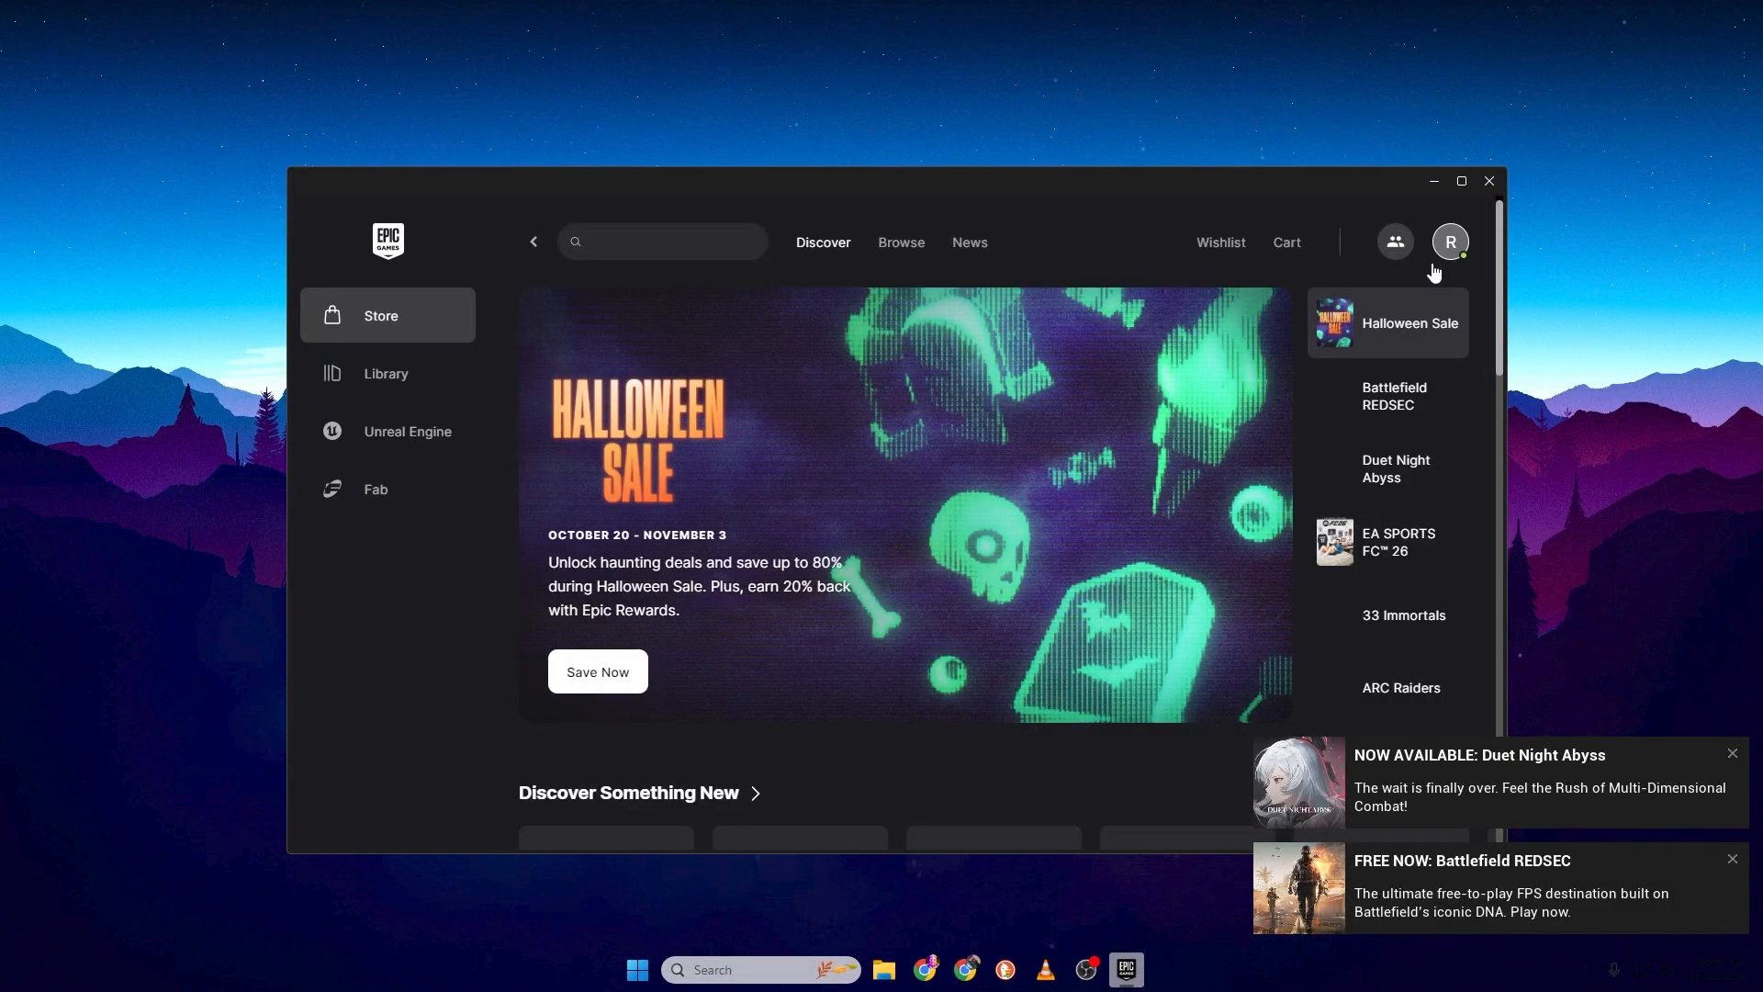
Step: Reach the Epic Games Launcher settings page from the profile account menu
left_click(1451, 244)
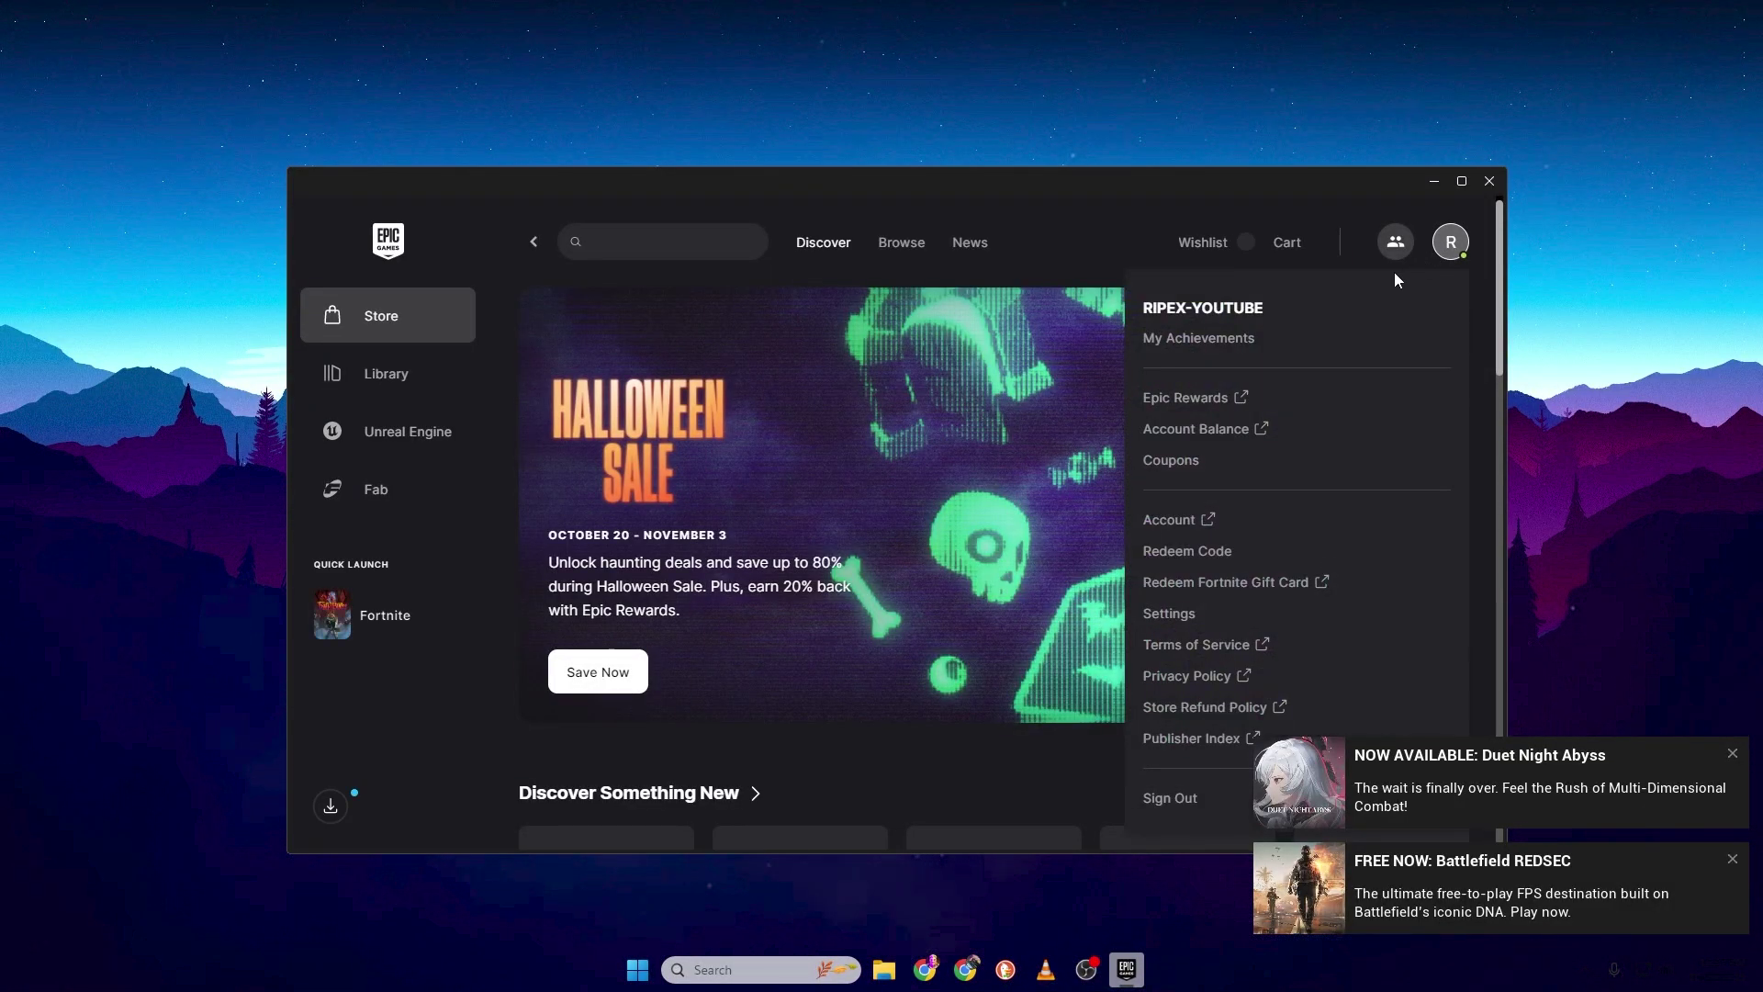
left_click(1177, 615)
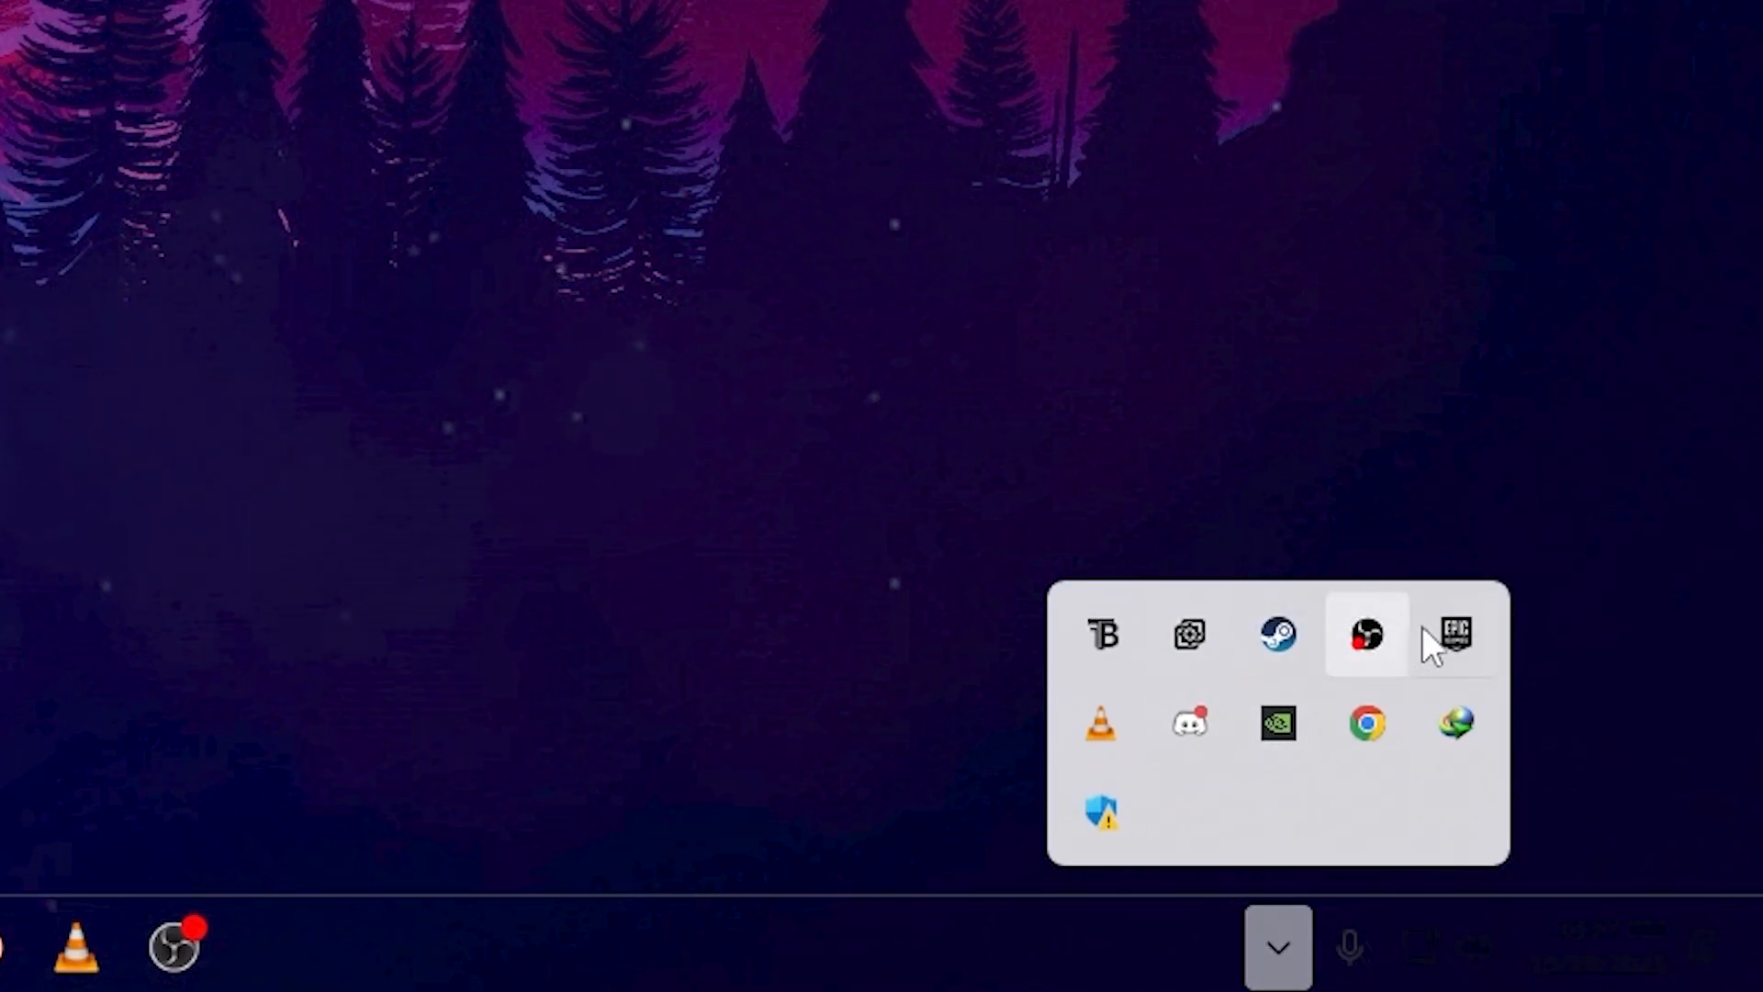
Step: Exit Epic Games Launcher from its tray icon and show Task Manager's Startup apps list
right_click(1453, 635)
left_click(1494, 590)
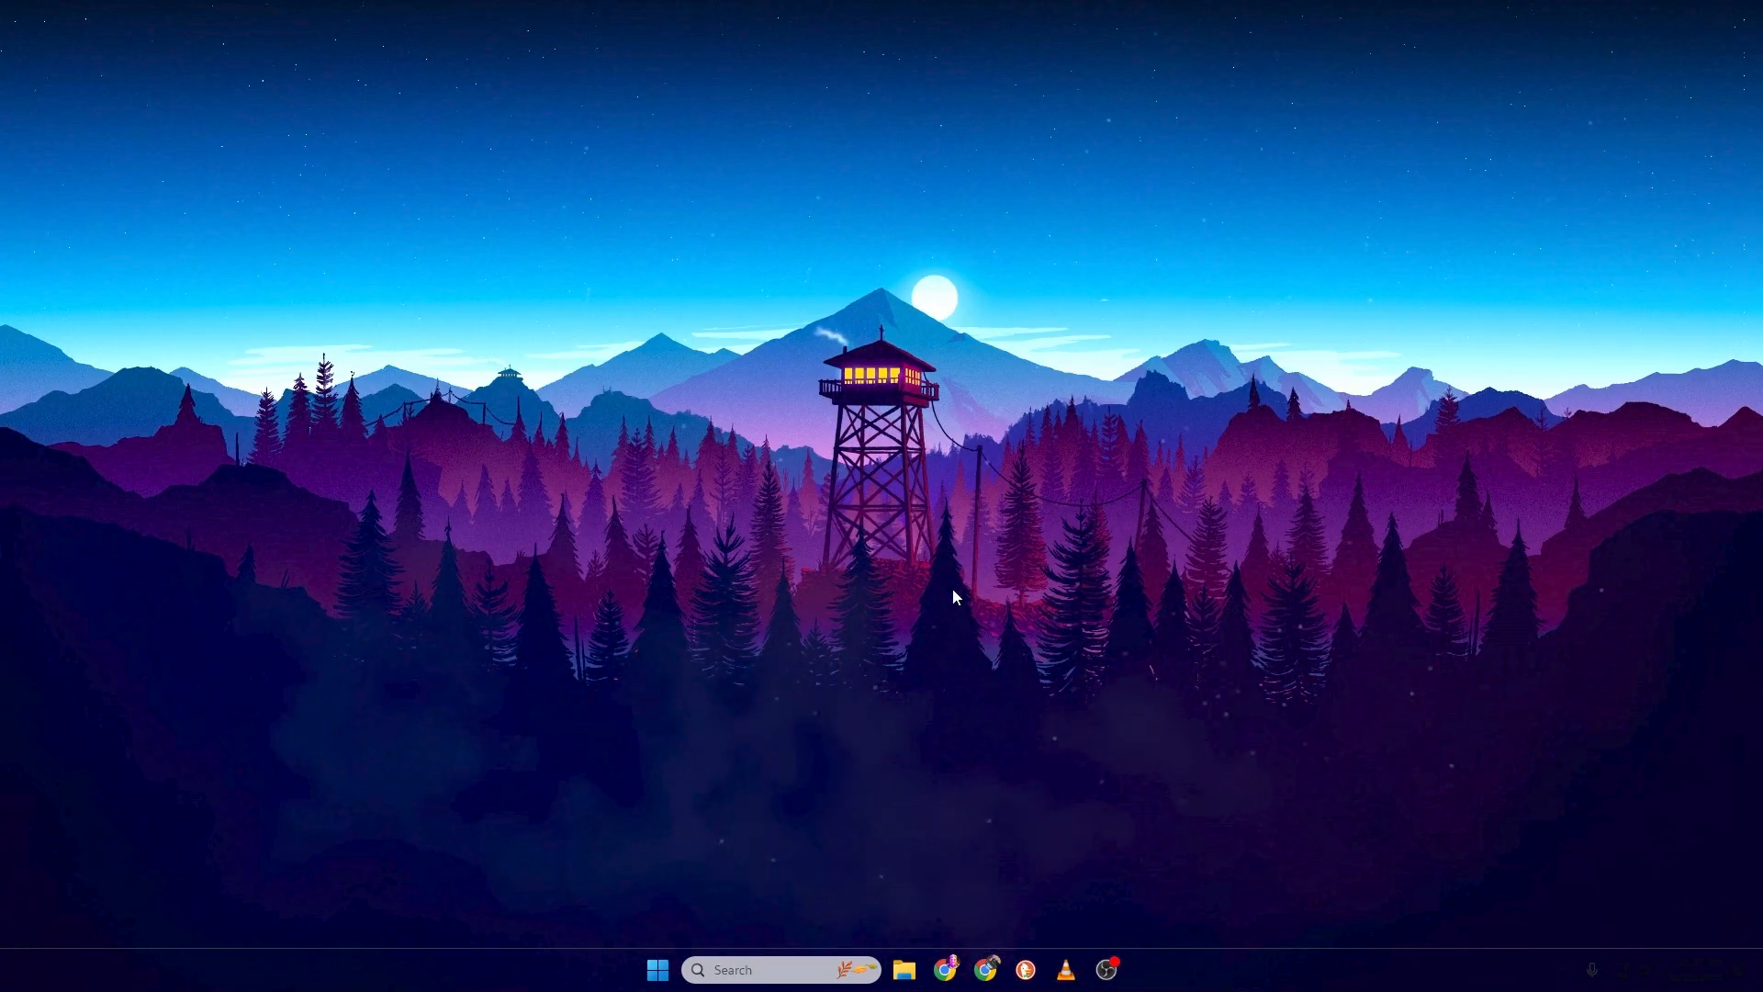
key("ctrl+shift+Escape")
left_click(455, 402)
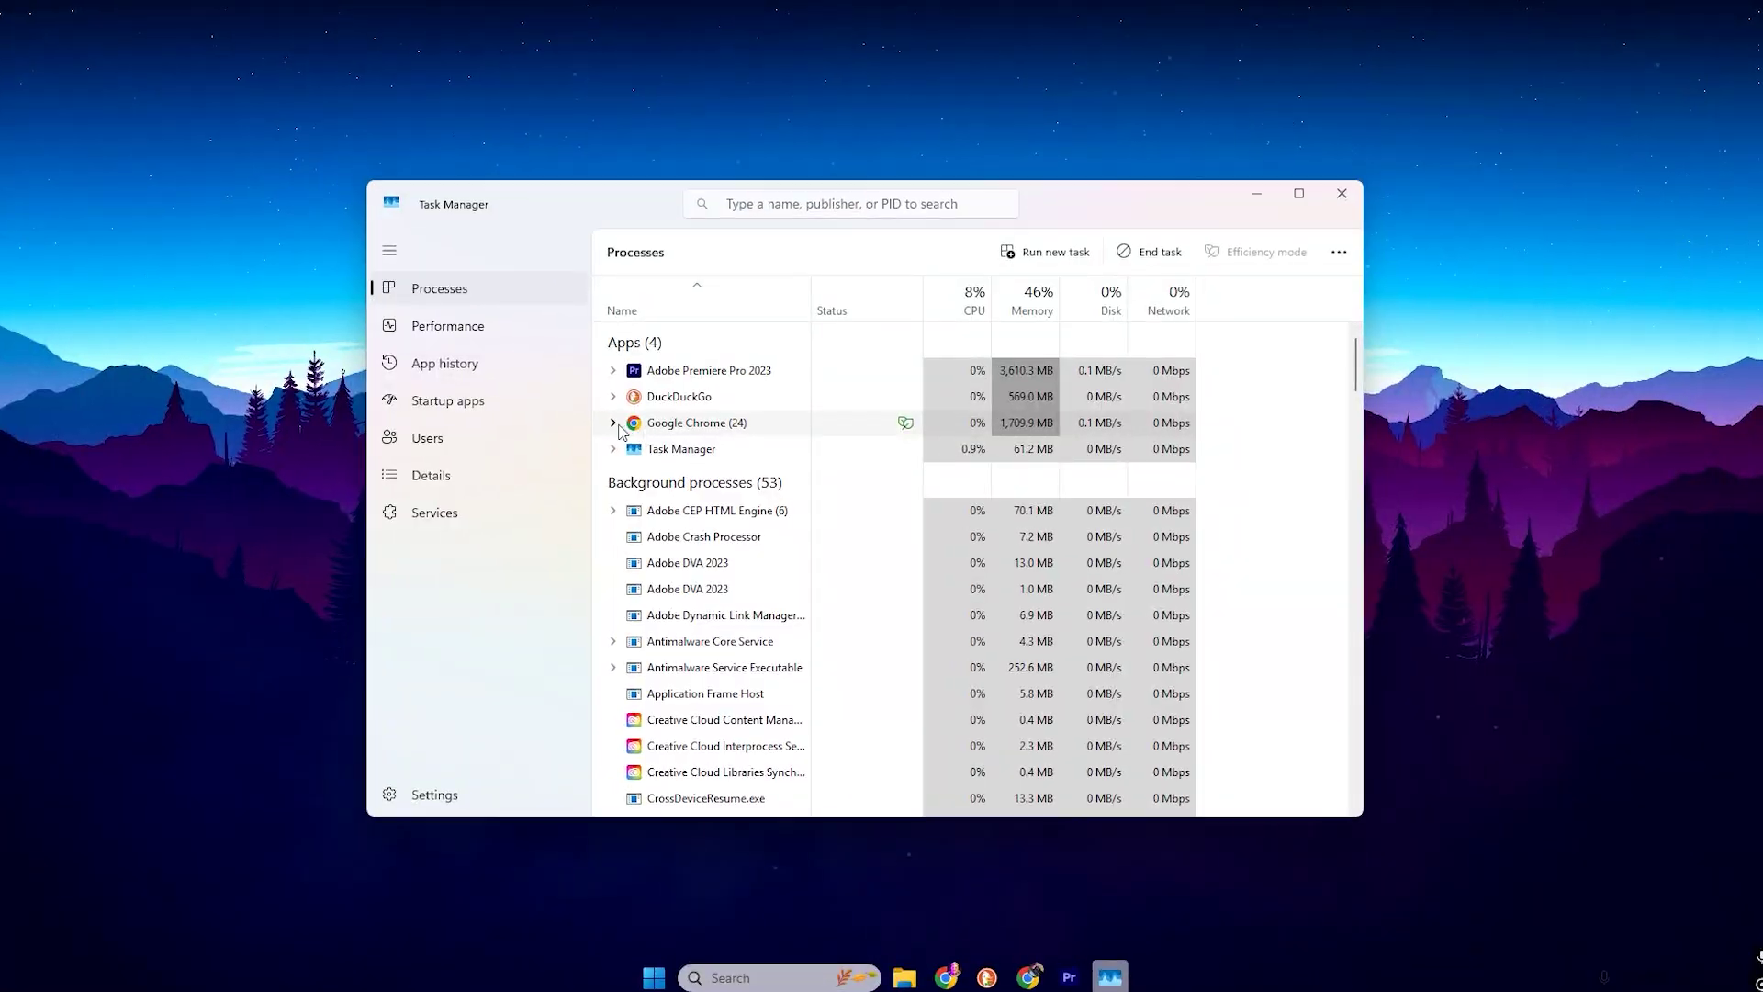
Step: Expand the Google Chrome group to reveal its 24 subprocesses
left_click(613, 423)
scroll(667, 515, "down", 3)
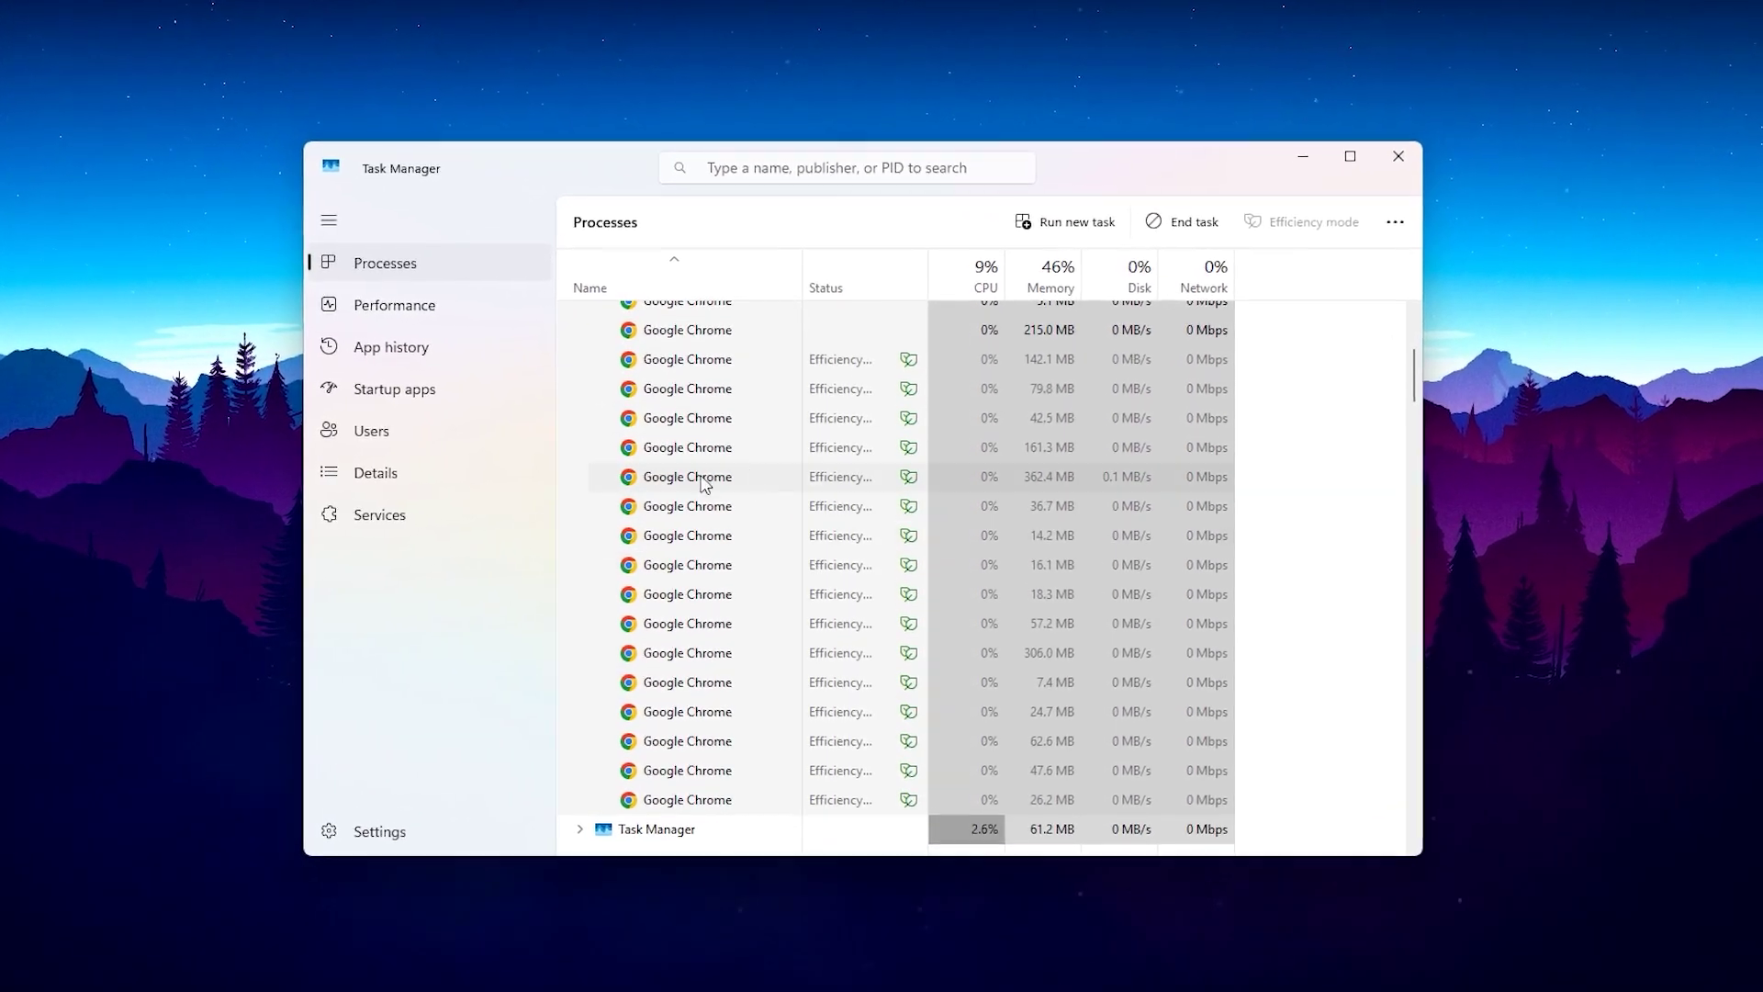
scroll(668, 516, "down", 3)
scroll(716, 413, "up", 6)
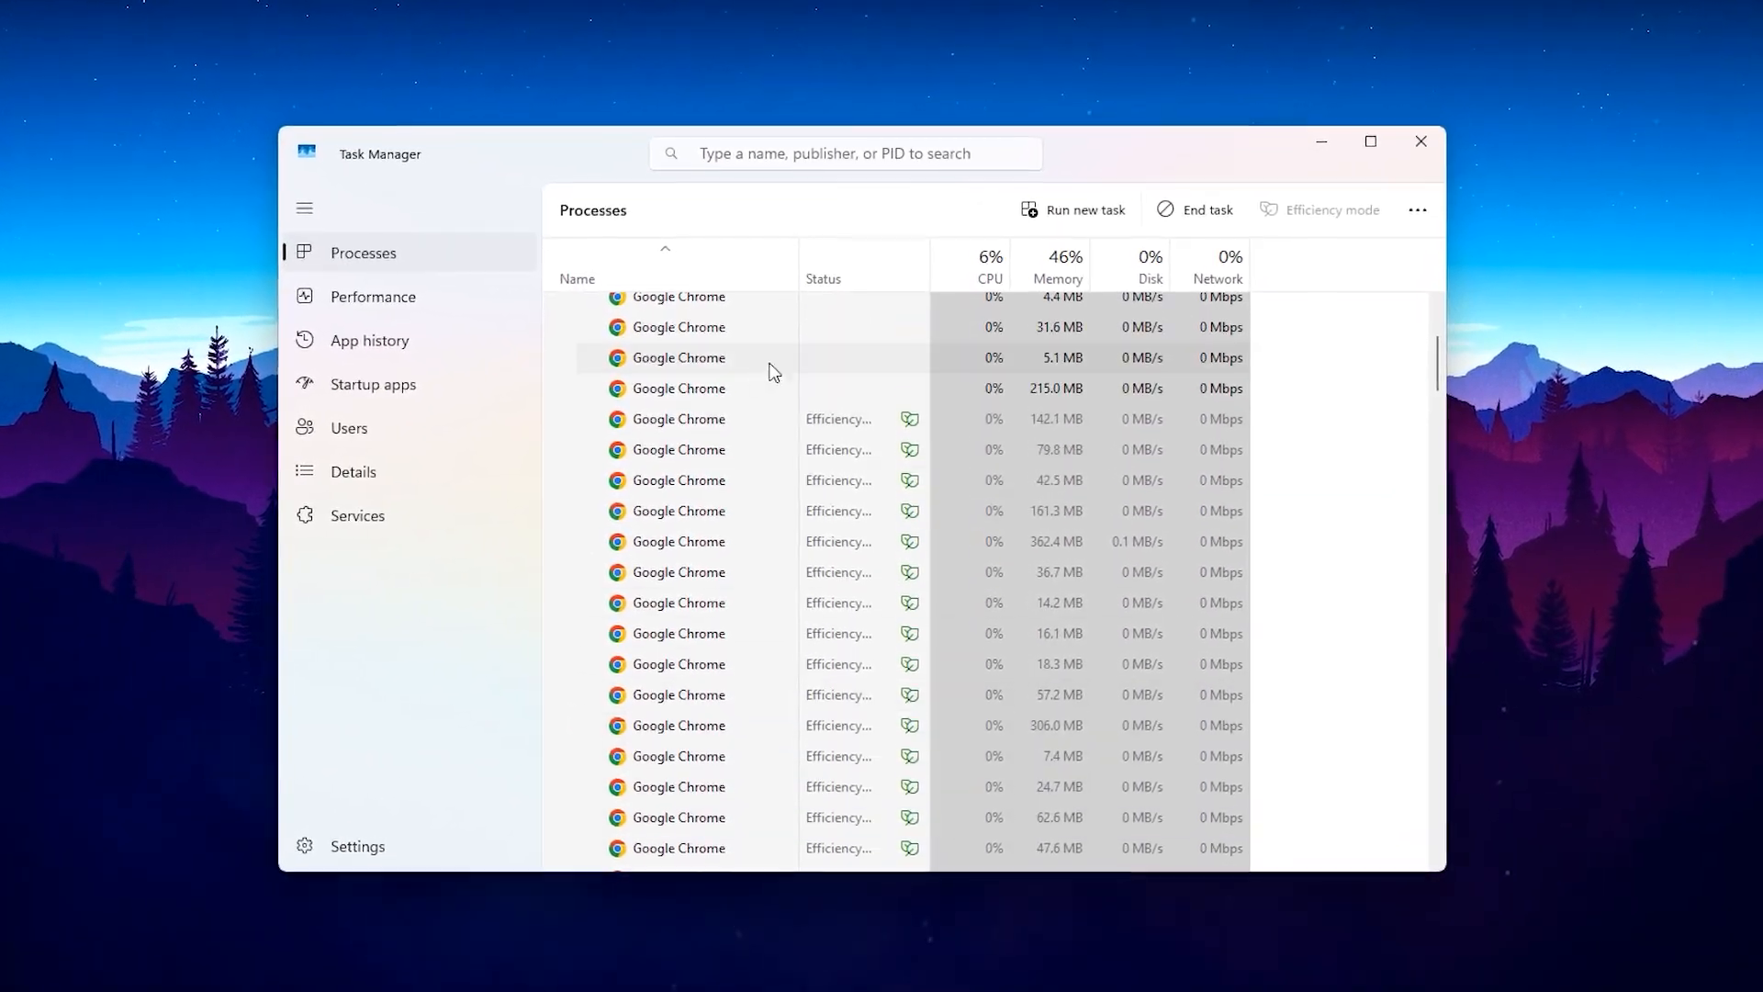
scroll(740, 387, "up", 3)
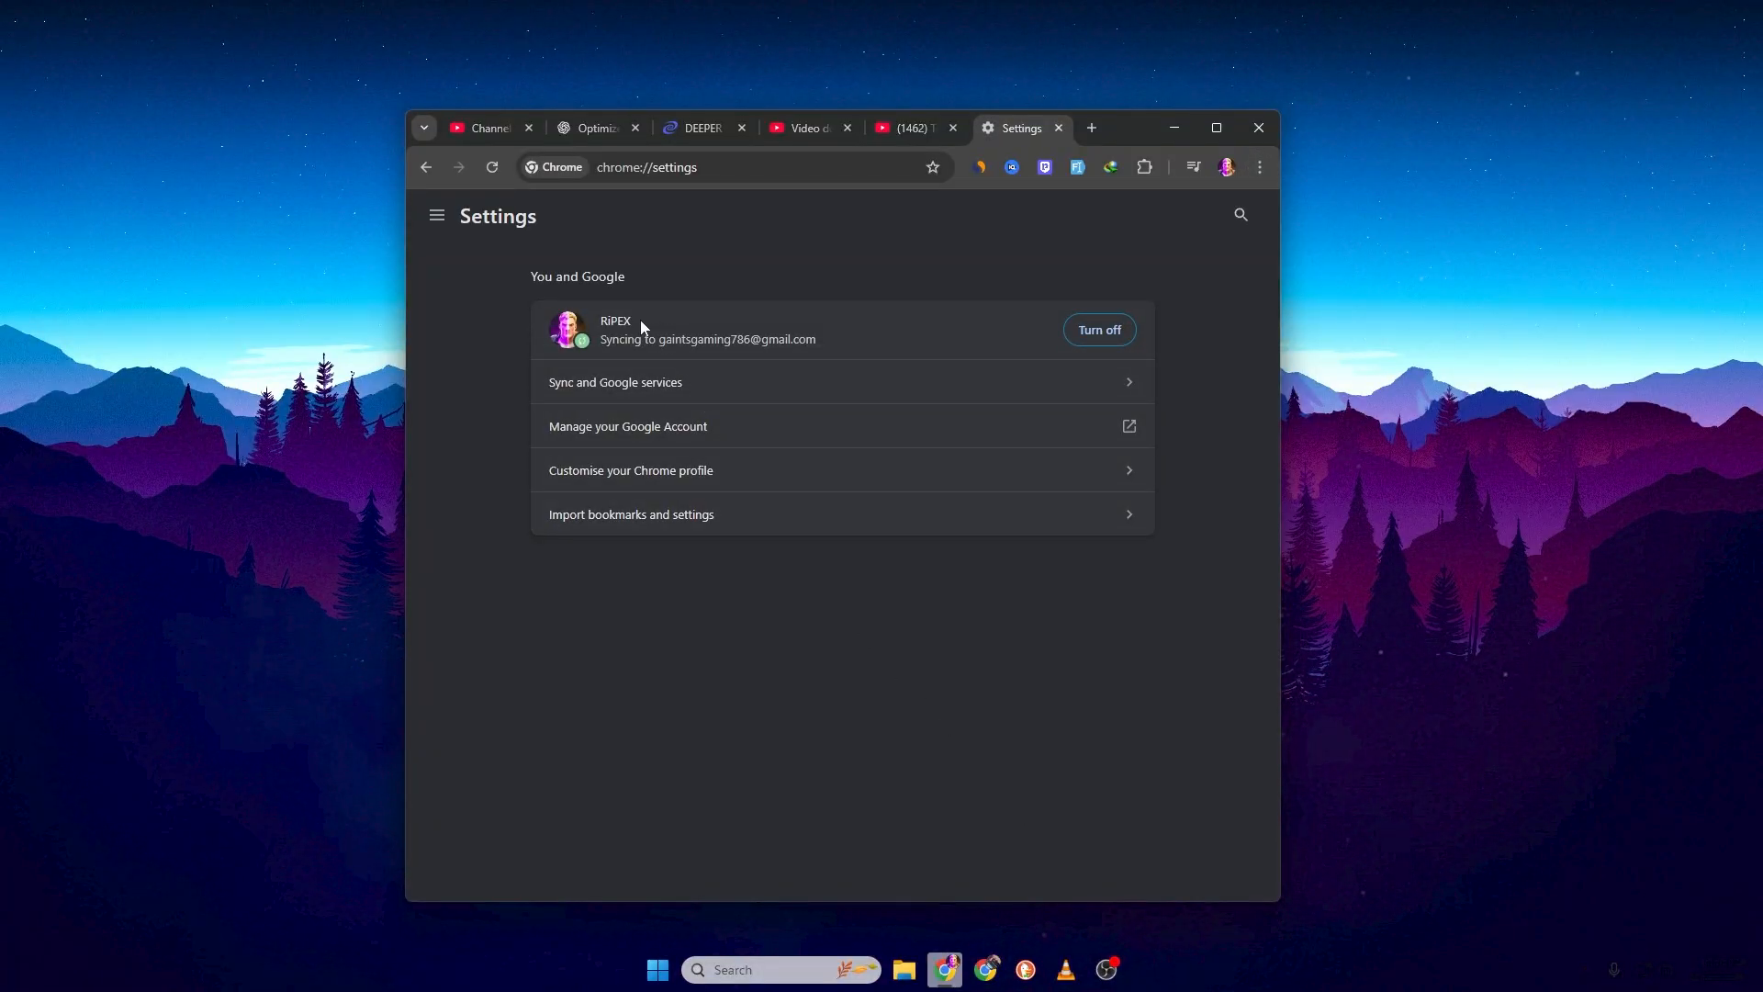
Step: Go to the System page of Chrome's settings via the section menu
left_click(436, 216)
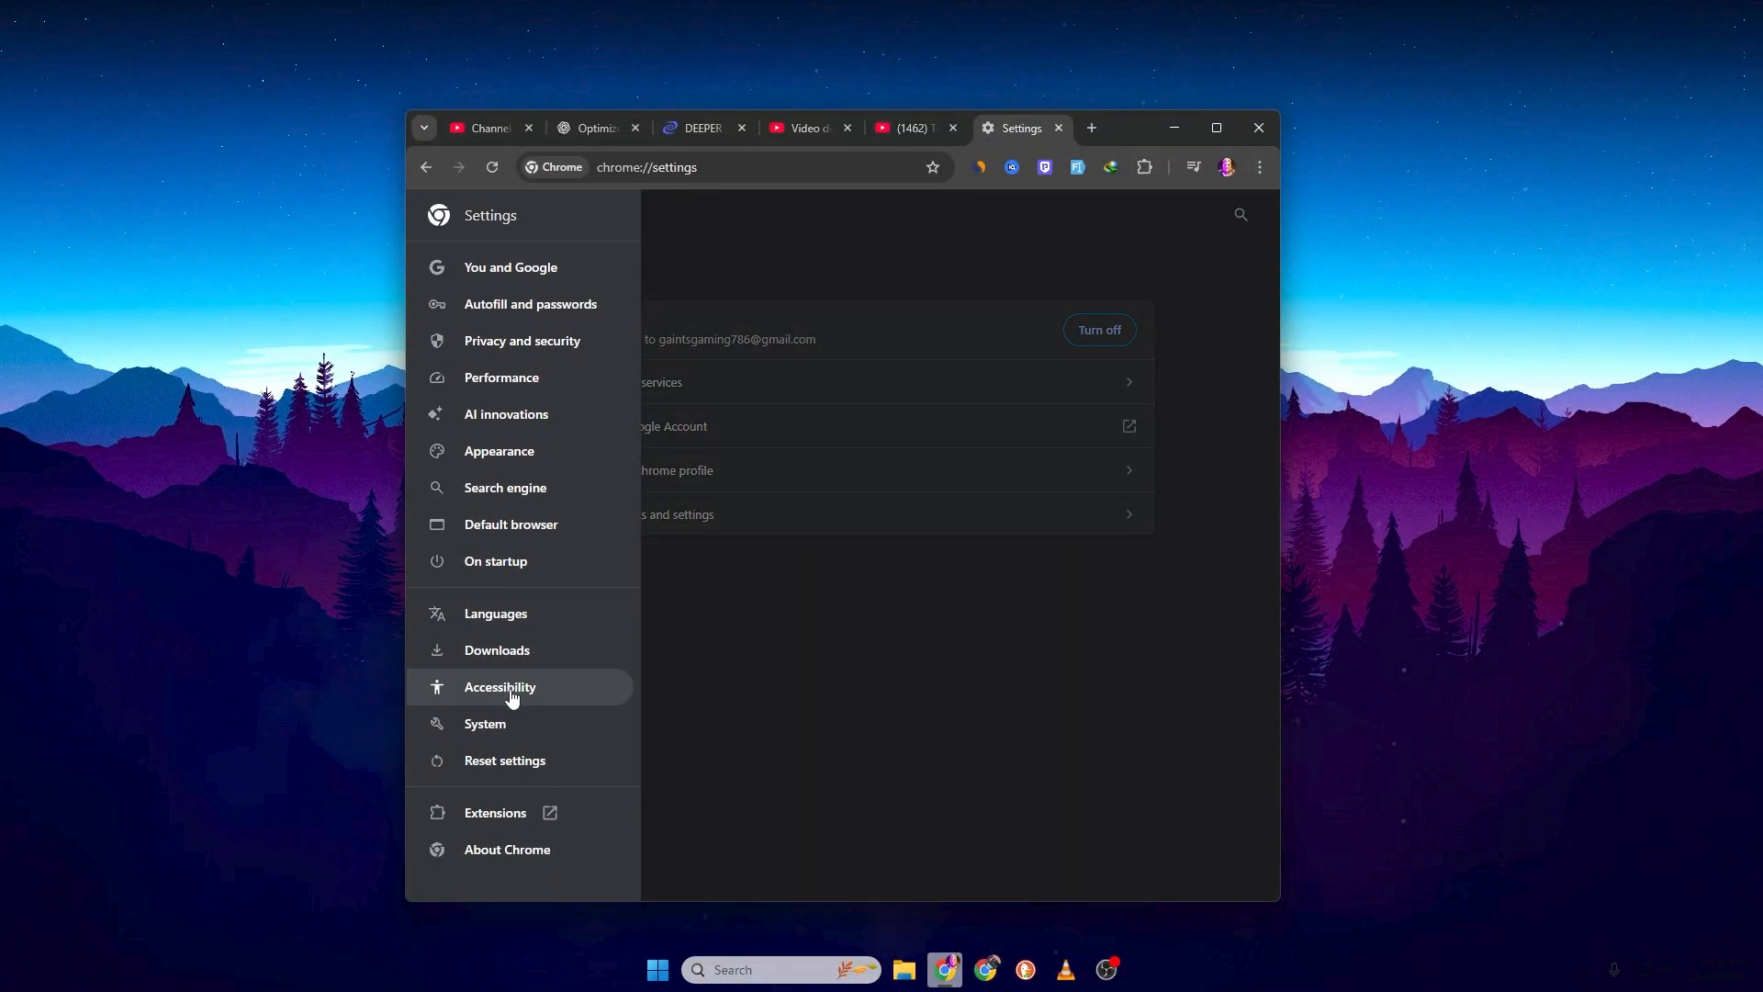
left_click(508, 724)
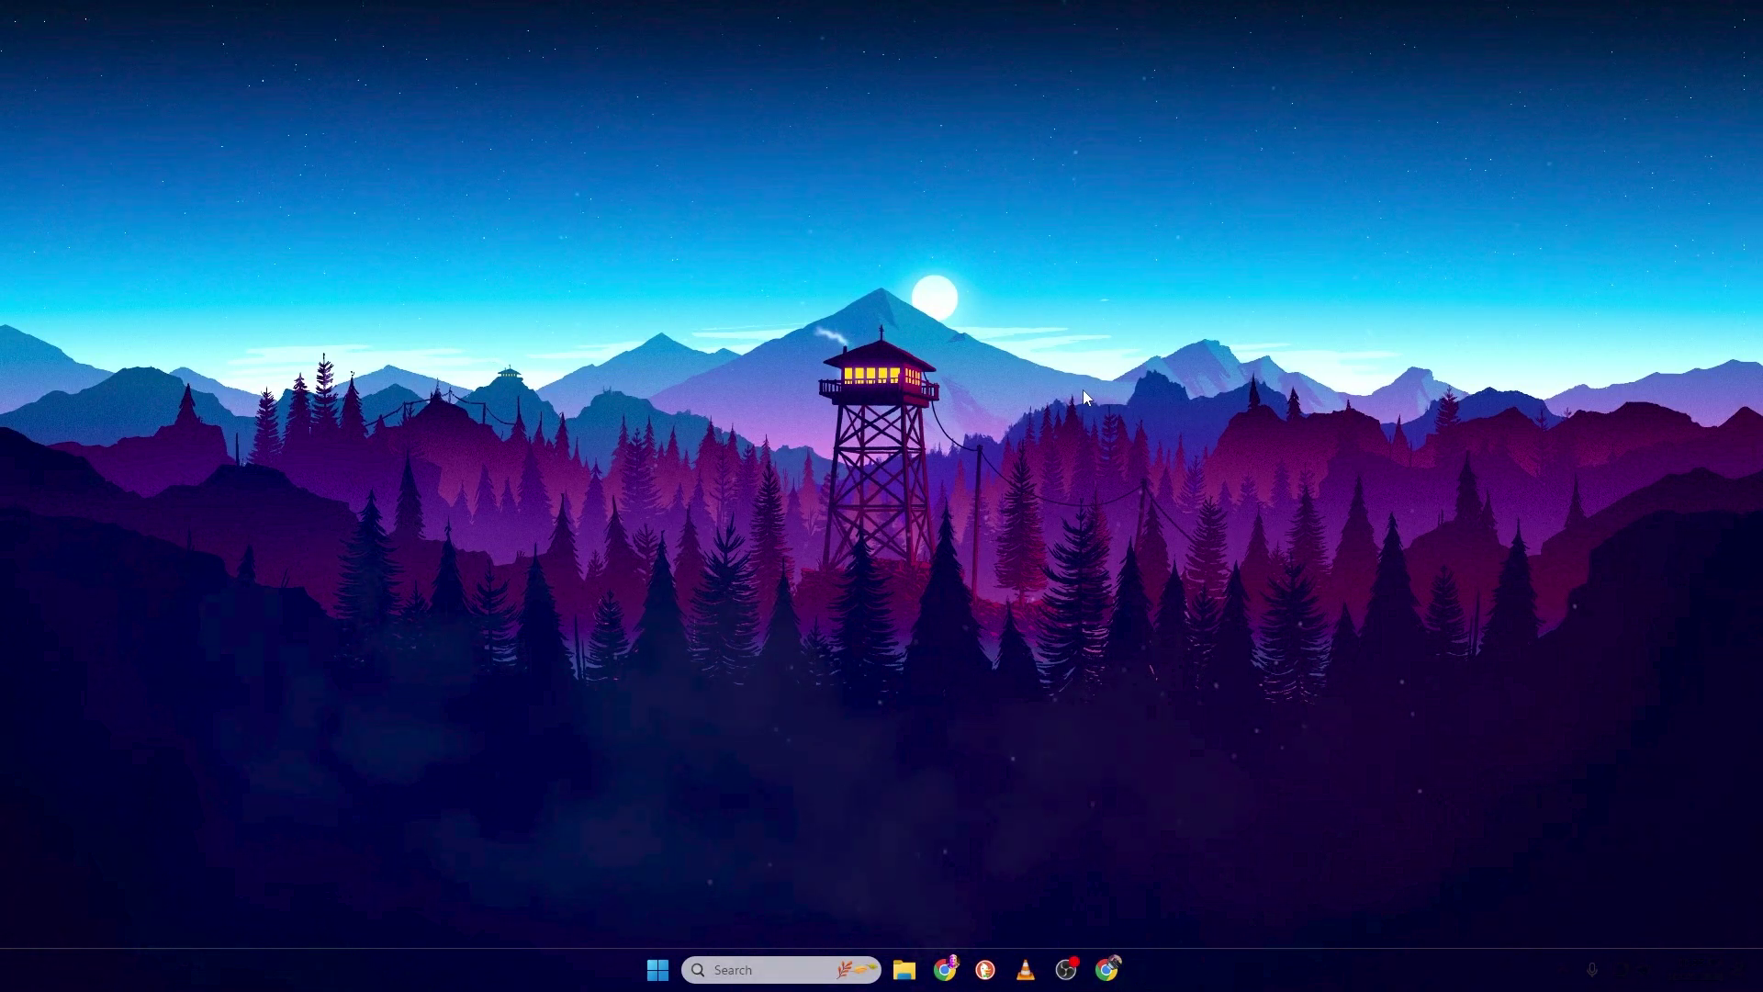
Step: Bring up Task Manager's Processes tab with Ctrl+Shift+Esc to show the trimmed list
key("ctrl+shift+Escape")
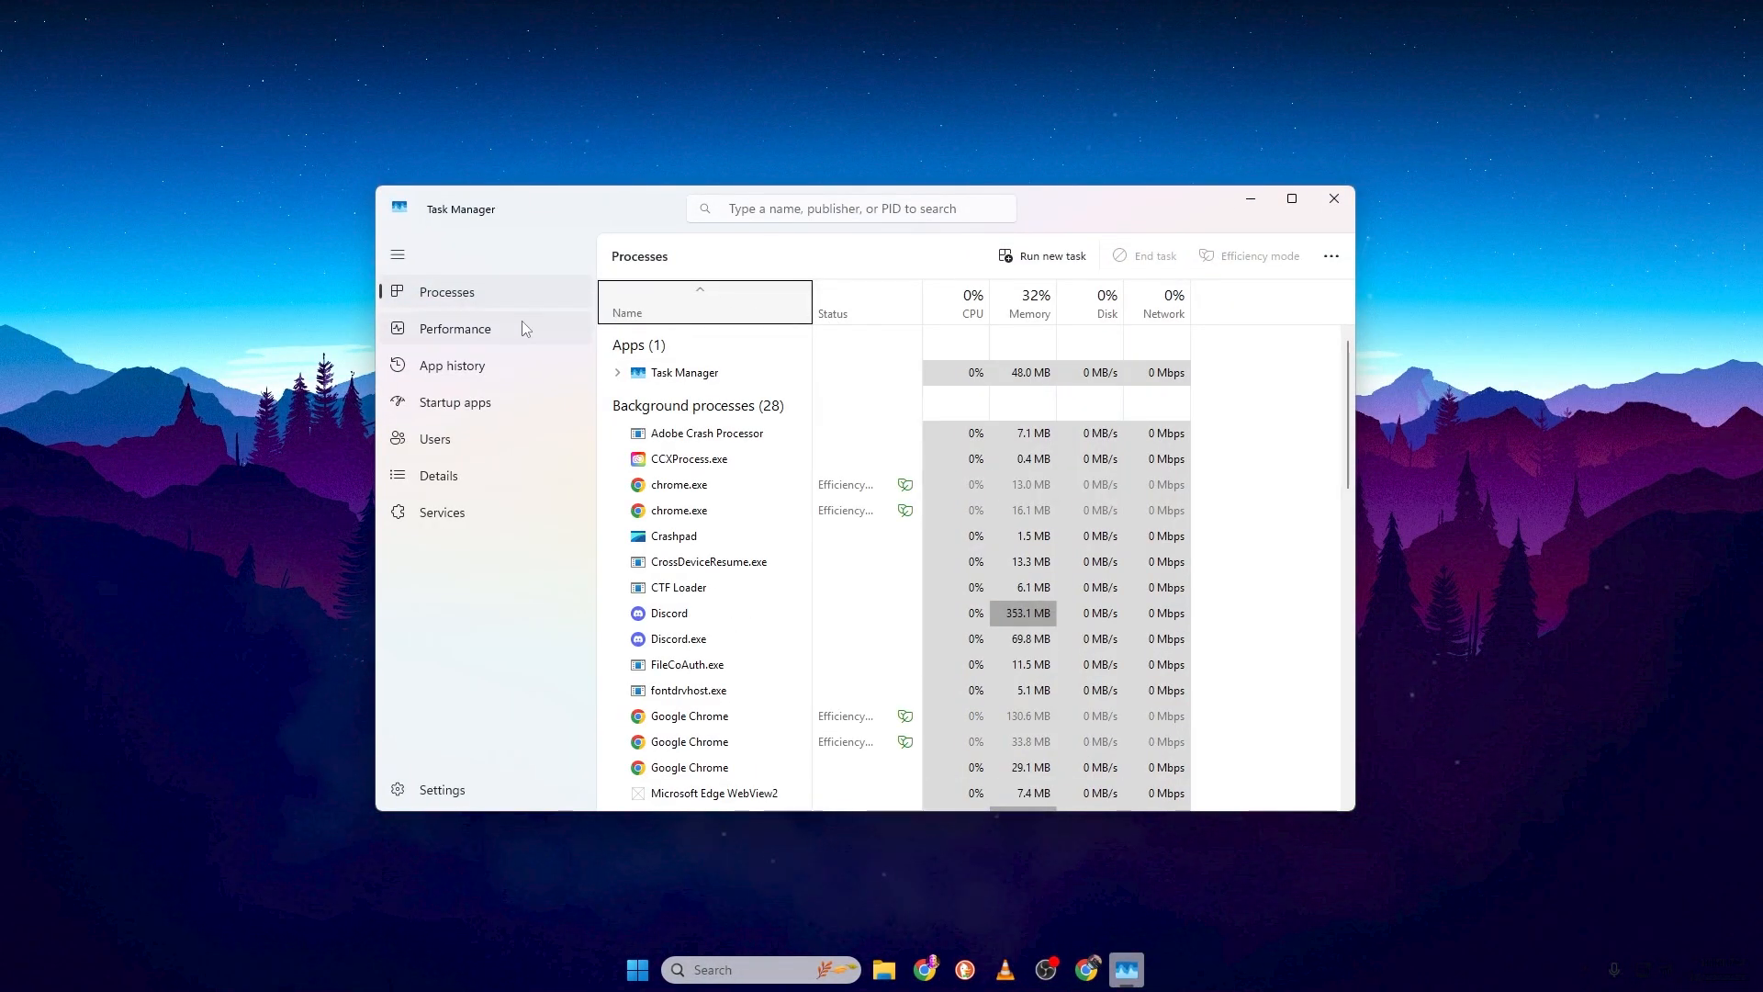